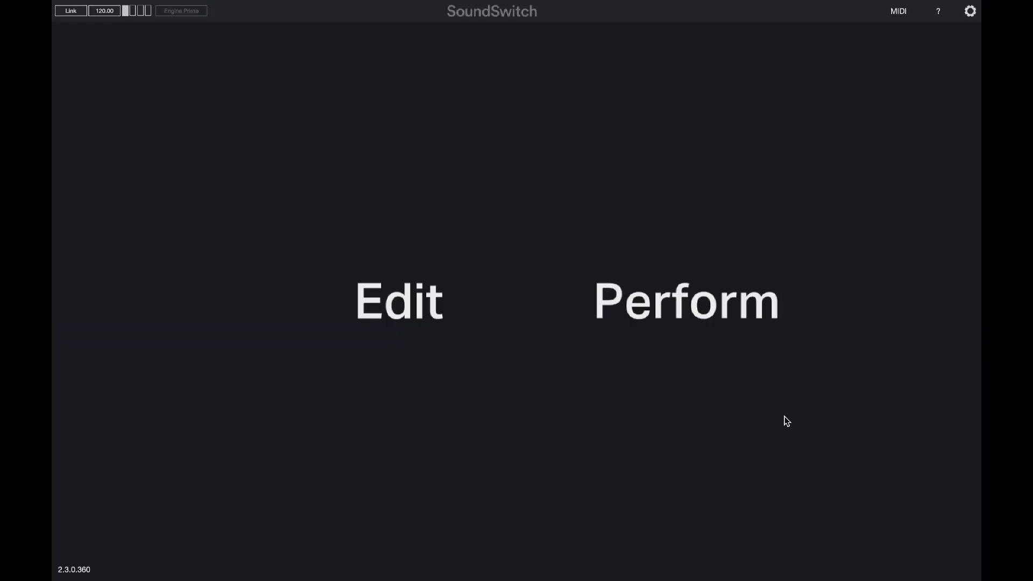
Switch to the Edit view and insert a new fixture group, Group 1, into the timeline.
left_click(387, 304)
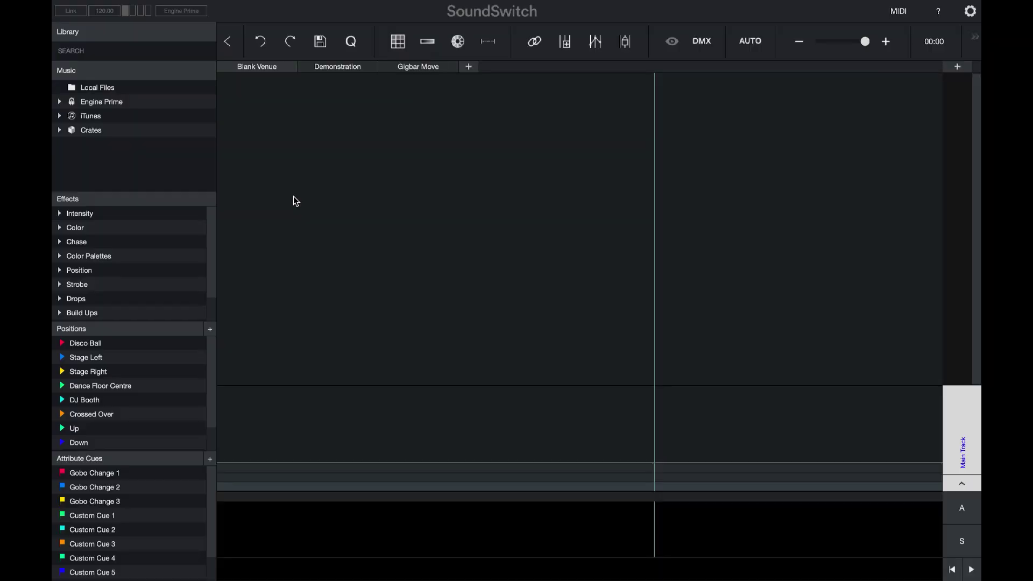
left_click(266, 8)
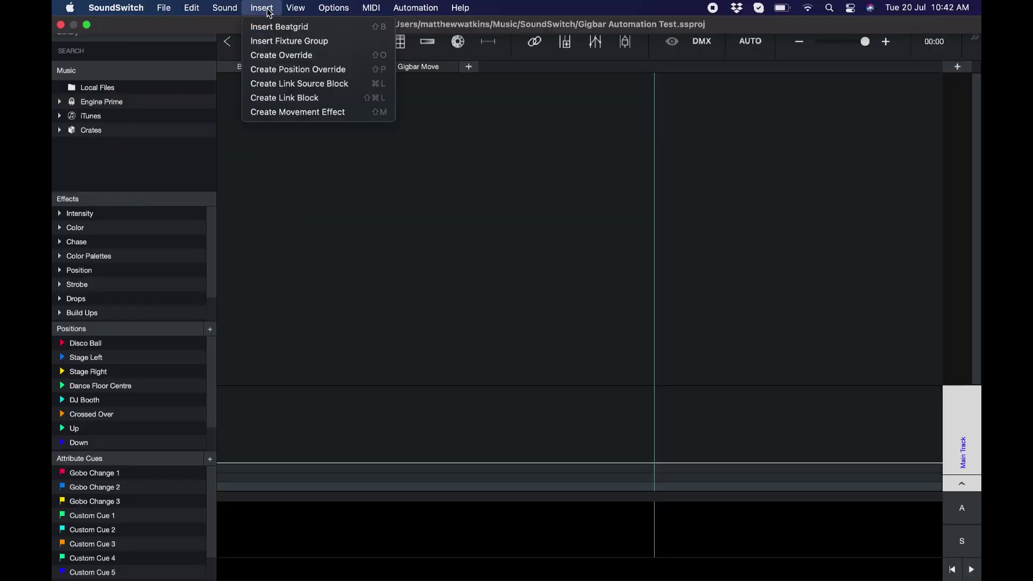
left_click(292, 44)
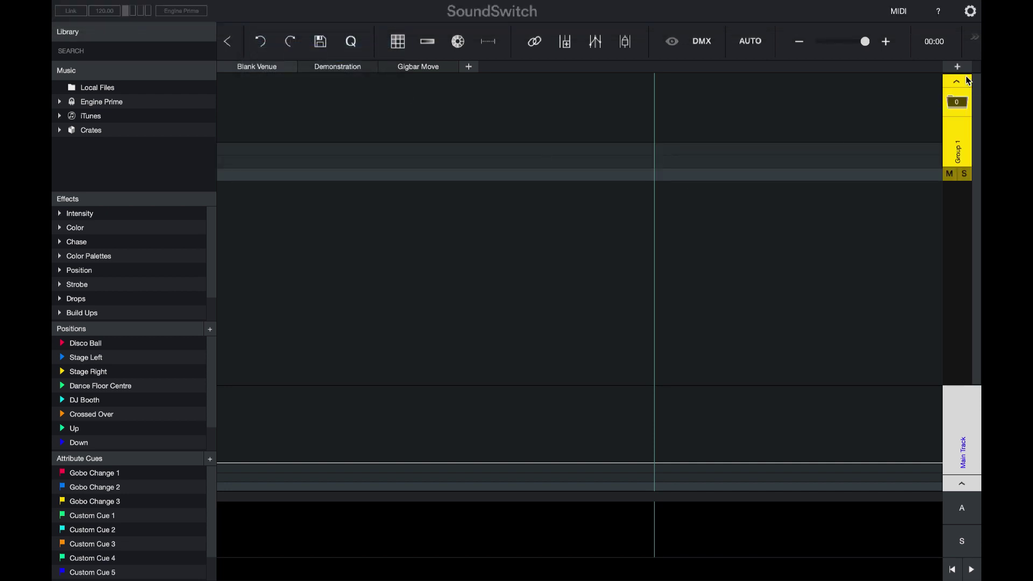
Search the Fixture Library for Marq and add two Gamut Par H7 Mode 3 lights to Group 1.
left_click(956, 61)
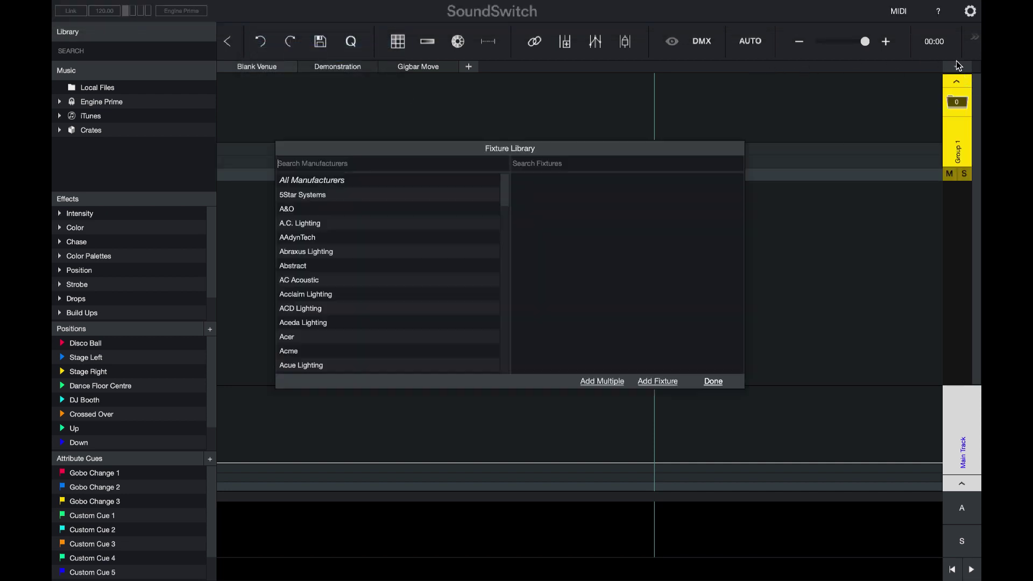
left_click(410, 158)
type("marq")
key("Tab")
type("ga")
left_click_drag(572, 212, 905, 120)
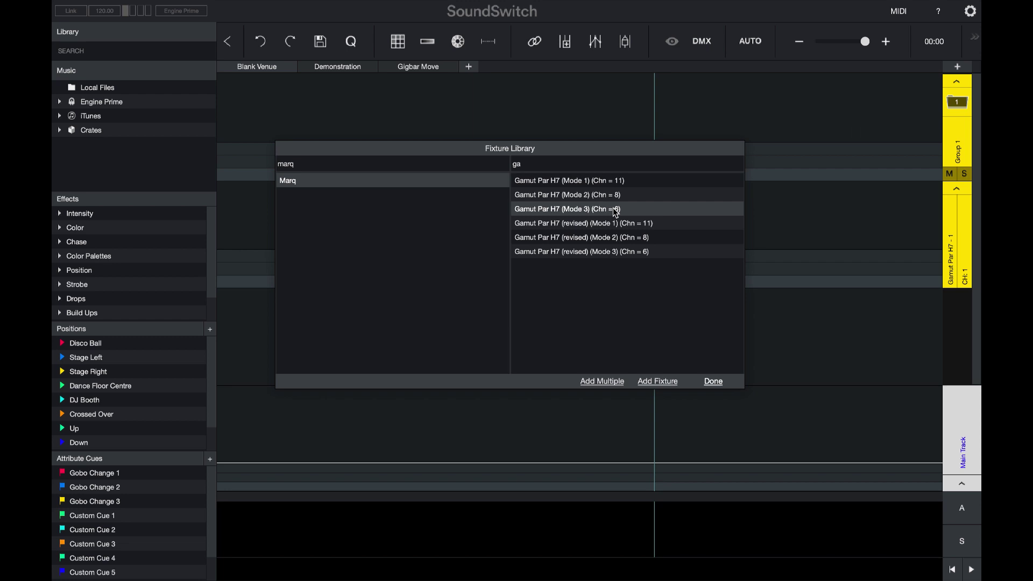
left_click_drag(588, 211, 874, 124)
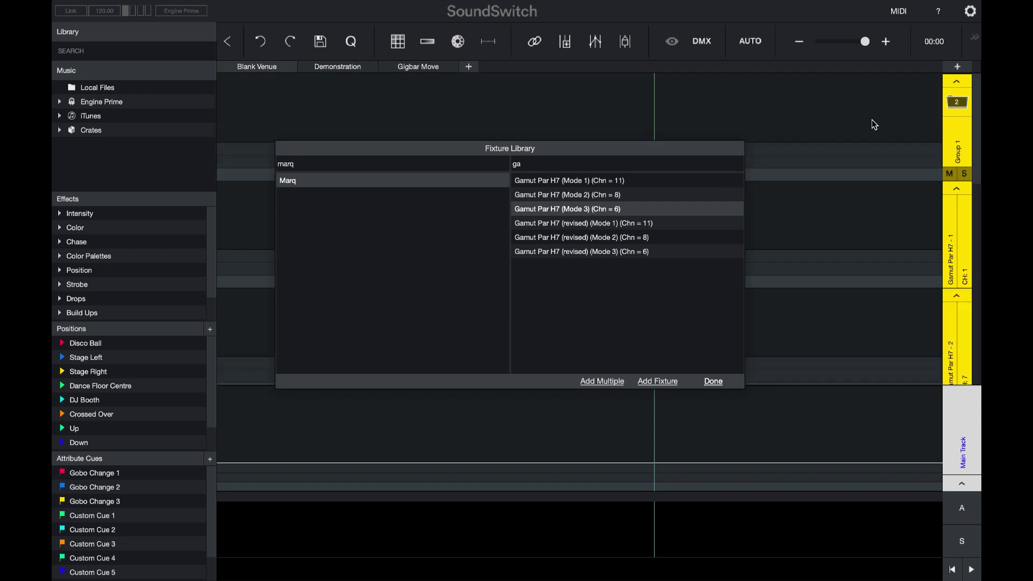
left_click(961, 106)
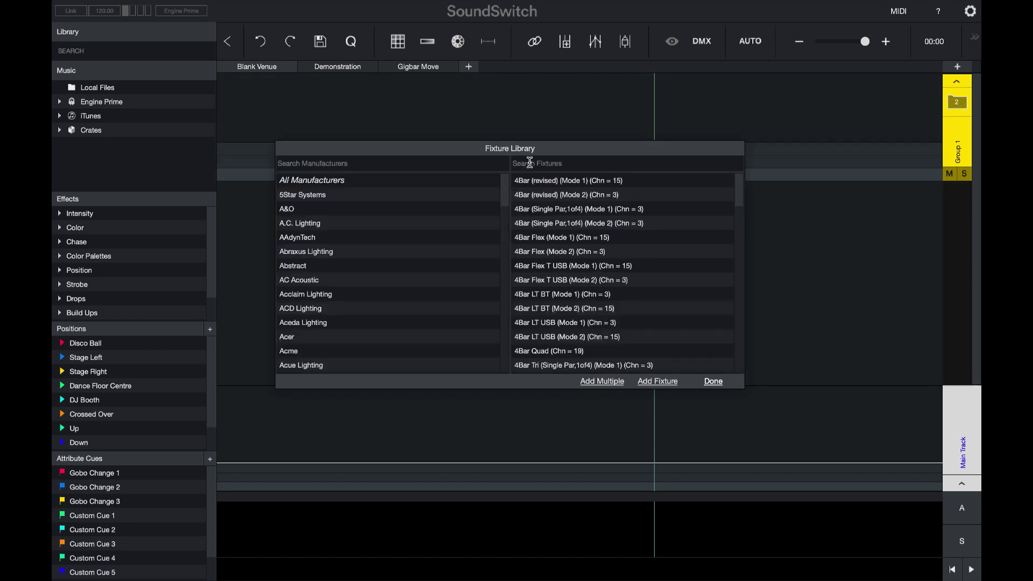
Find the GigBar Move (Simple) fixture and add it to the timeline.
left_click(444, 169)
type("ch")
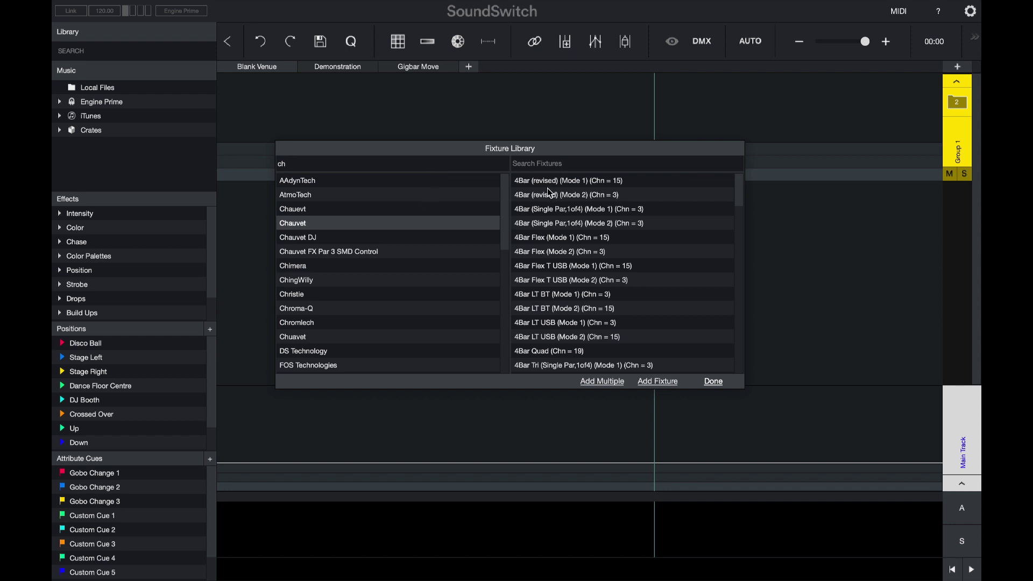
left_click(549, 164)
type("gigbar")
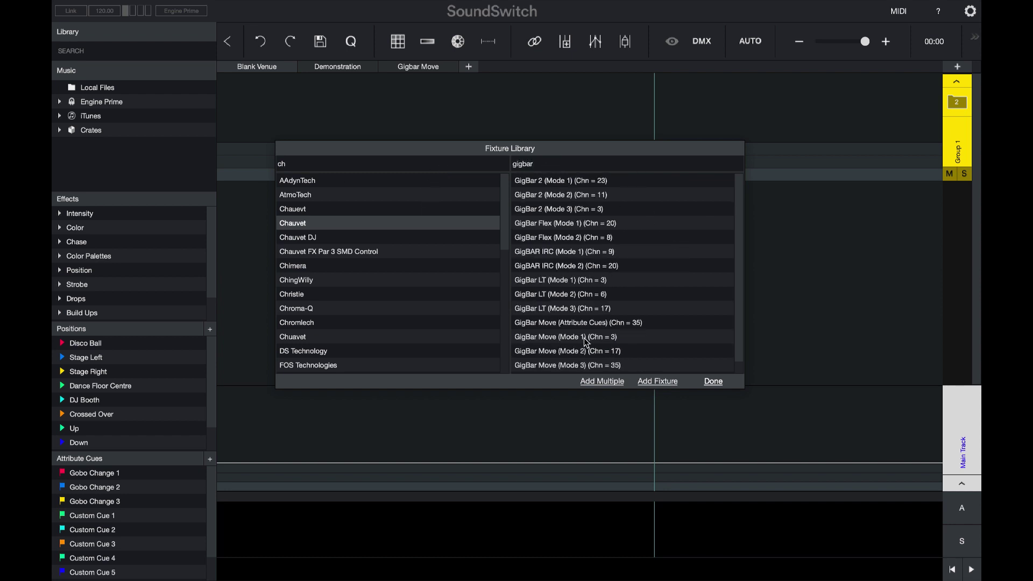
scroll(586, 344, "down", 1)
left_click_drag(584, 371, 965, 221)
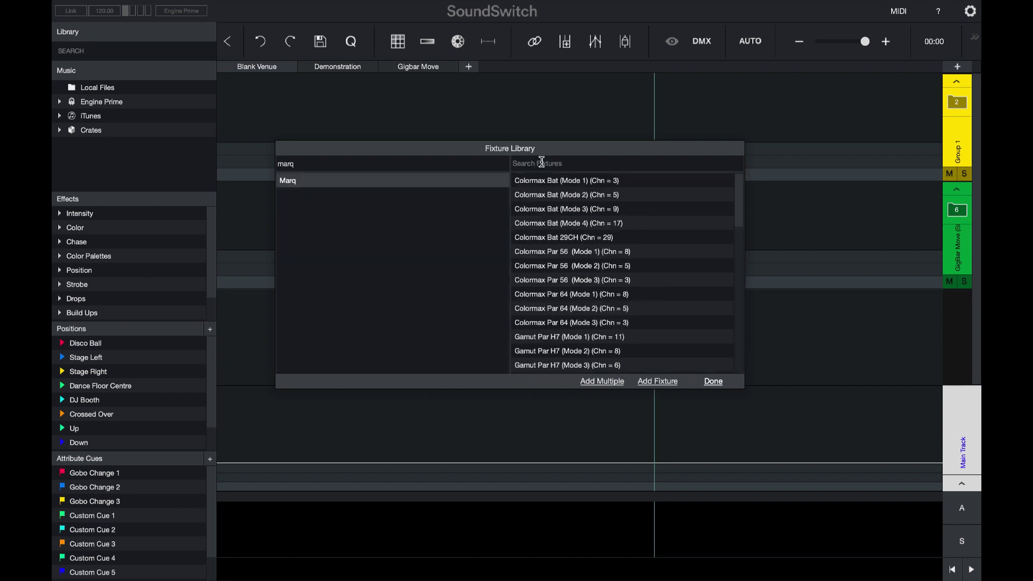
Add two more Gamut Par H7 Mode 3 lights in their own new group, then finish.
type("h7")
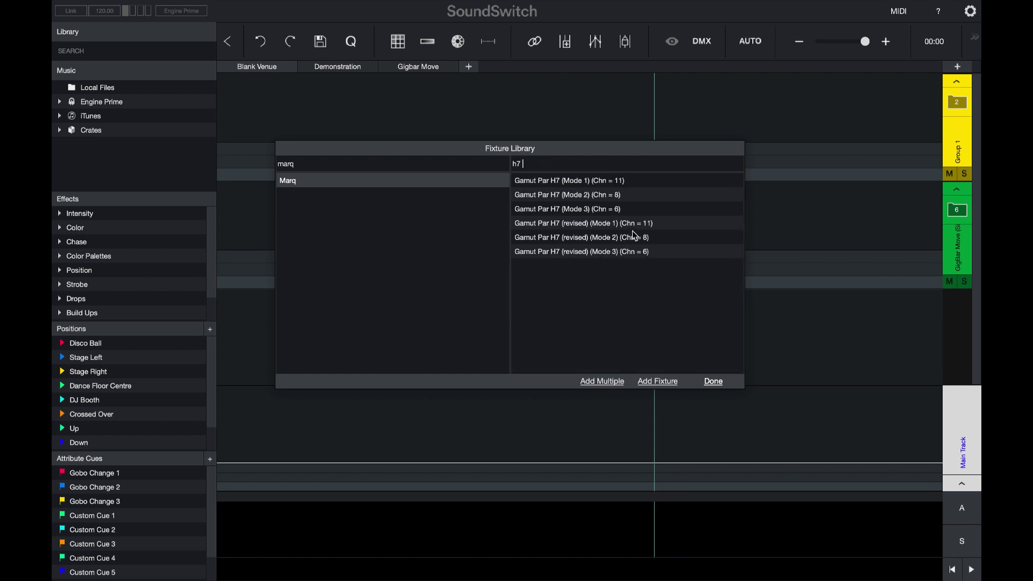
left_click(622, 214)
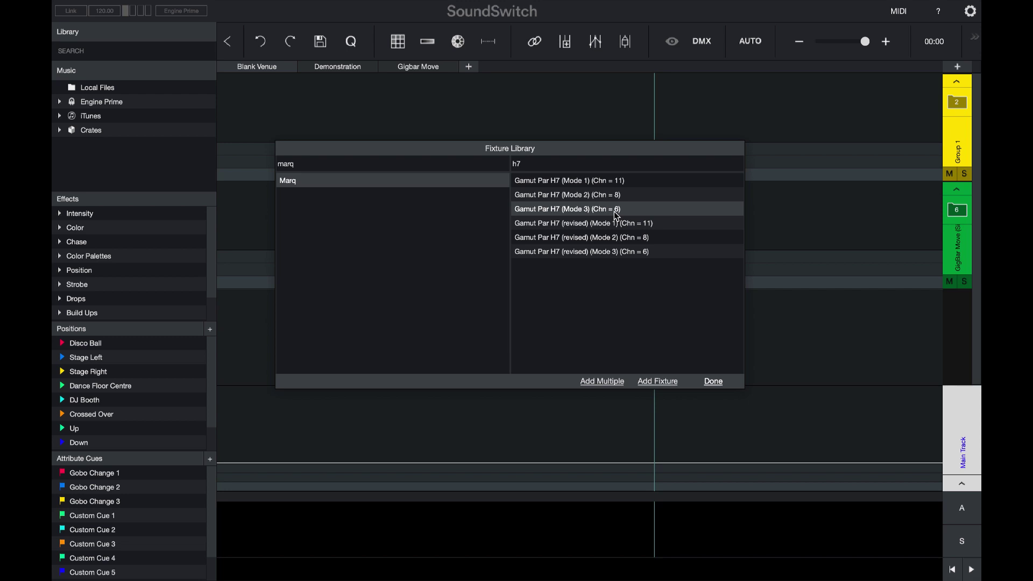
left_click_drag(615, 211, 812, 342)
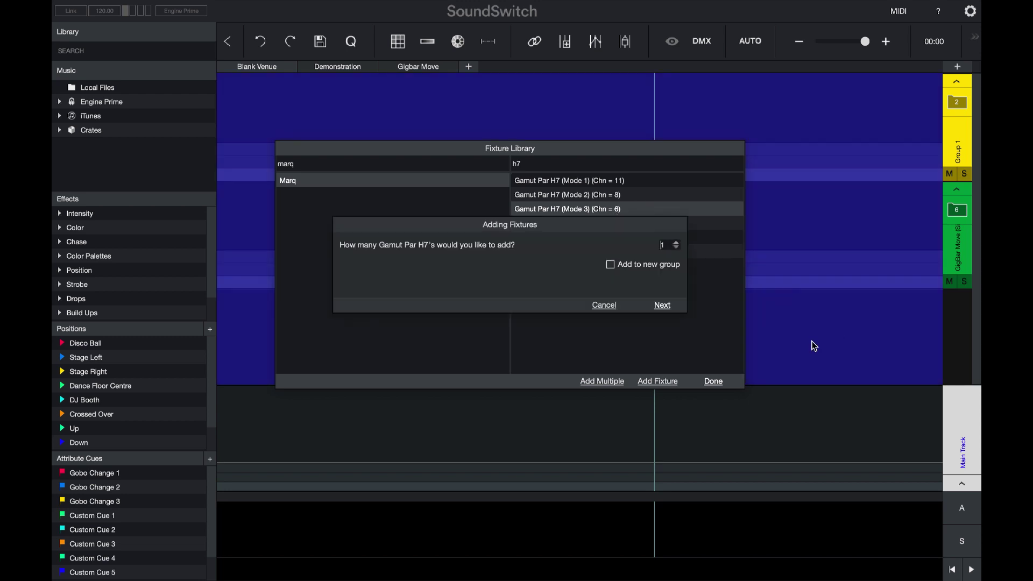
left_click(677, 244)
left_click(610, 264)
left_click(662, 306)
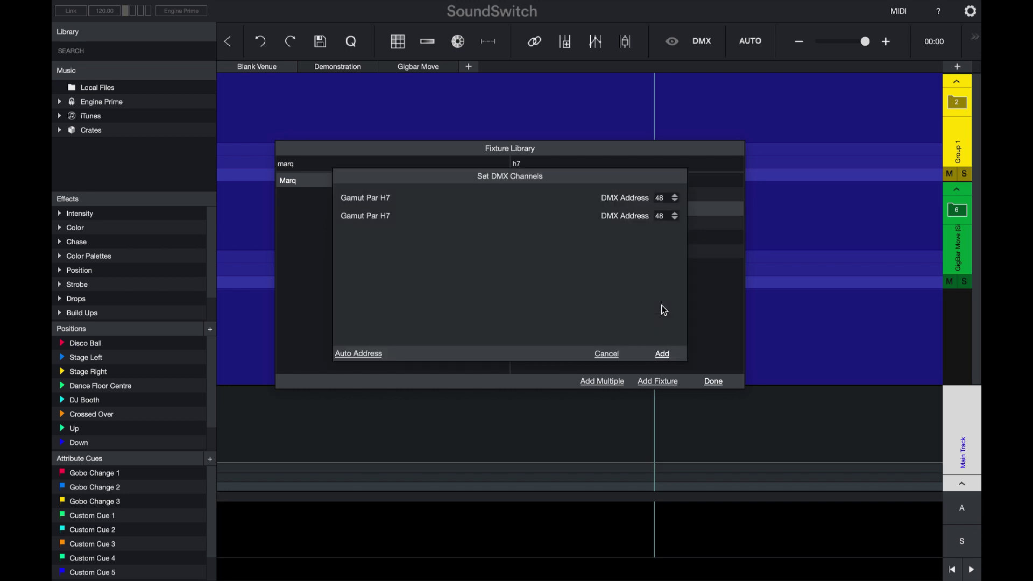
left_click(663, 354)
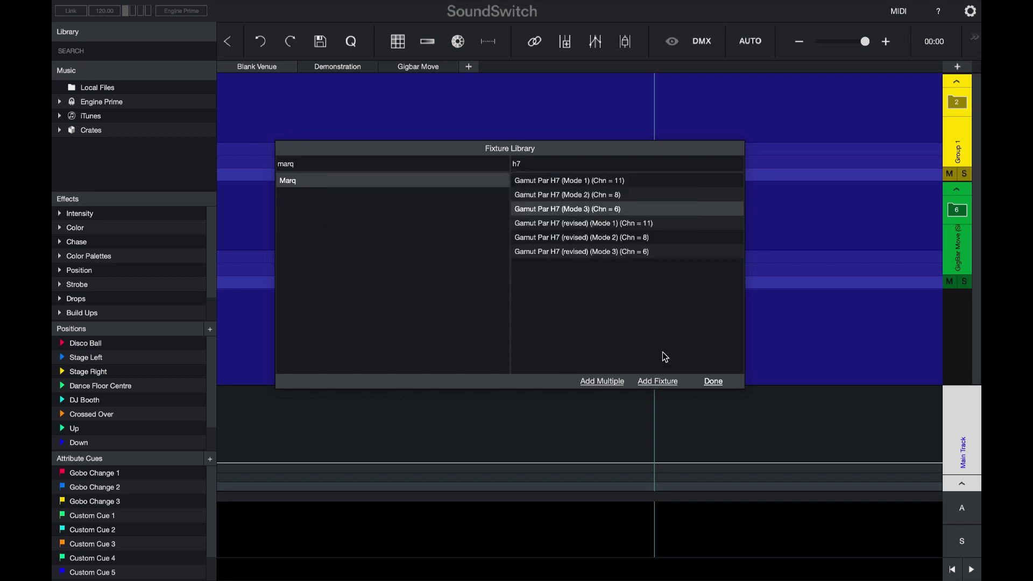
left_click(714, 382)
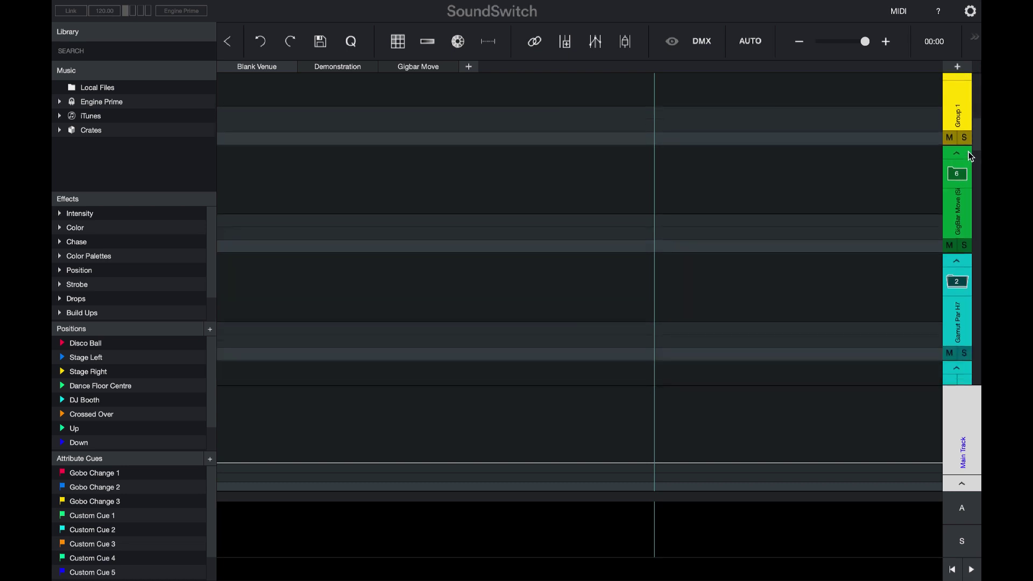
Rename the two par groups to Stage Left Pars and Stage Right Pars.
scroll(972, 244, "down", 3)
left_click_drag(975, 249, 980, 100)
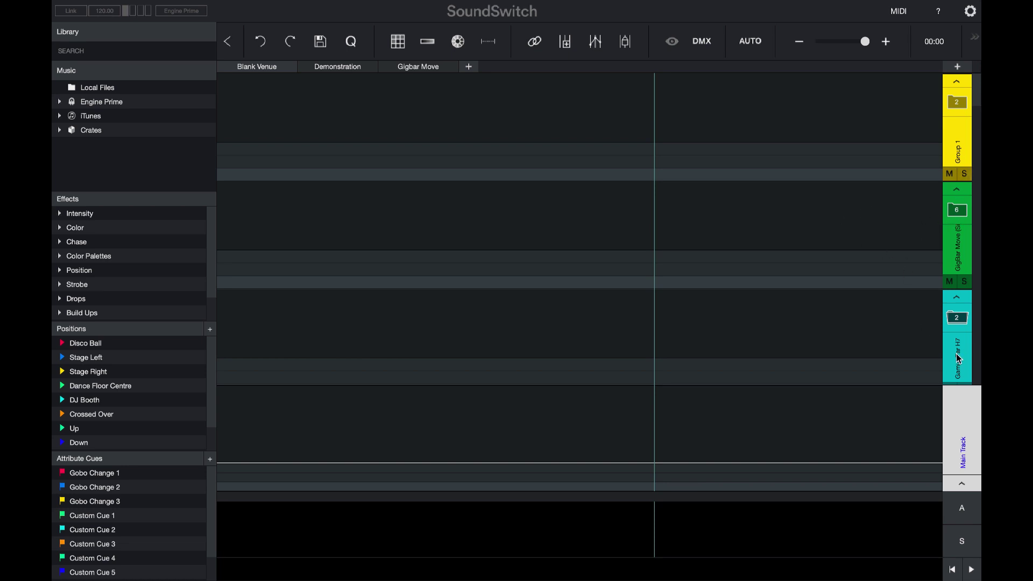
double_click(961, 141)
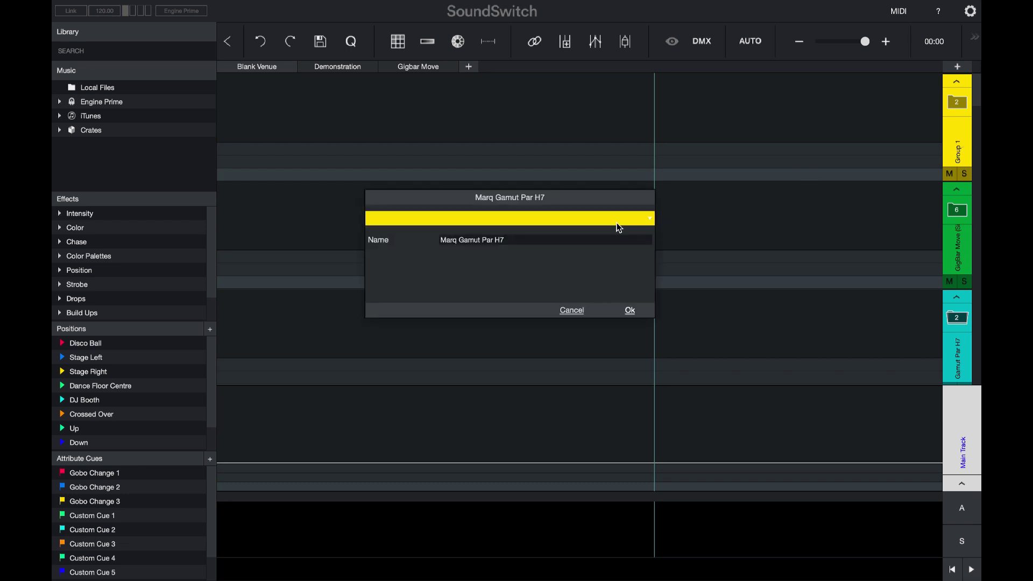
left_click_drag(502, 241, 384, 235)
key("BackSpace")
type("Stage Left Pars")
left_click(630, 312)
double_click(958, 349)
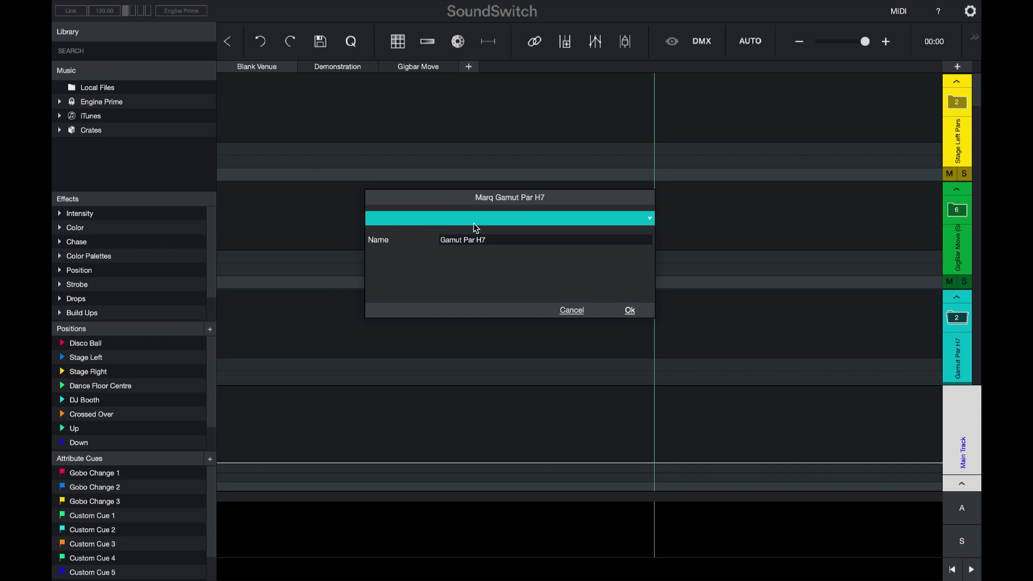
triple_click(496, 241)
type("Stage Right Pars")
key("Return")
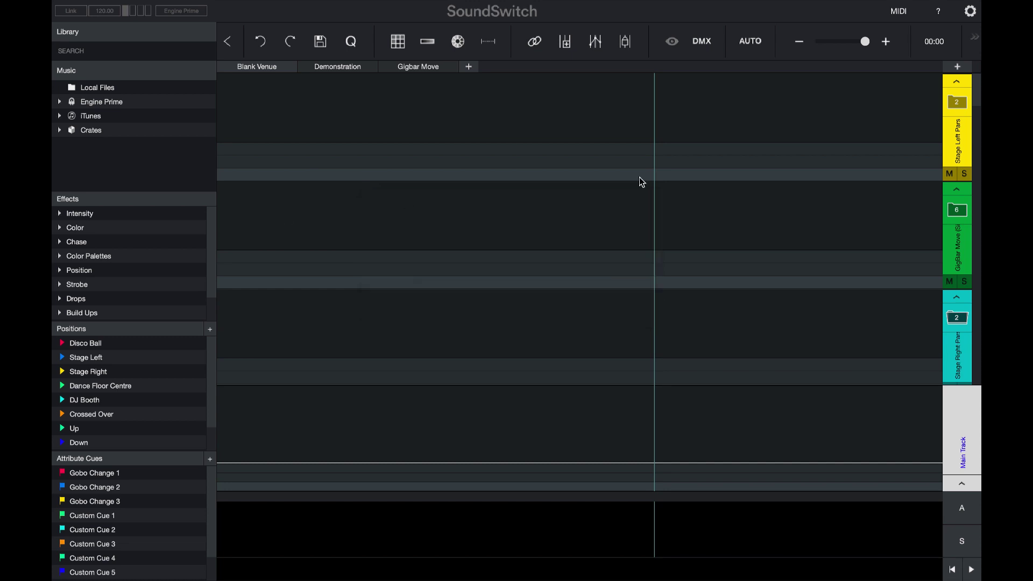
Rename the Stage Left lights to Top Light Left and Bottom Light Left.
left_click(957, 102)
double_click(953, 251)
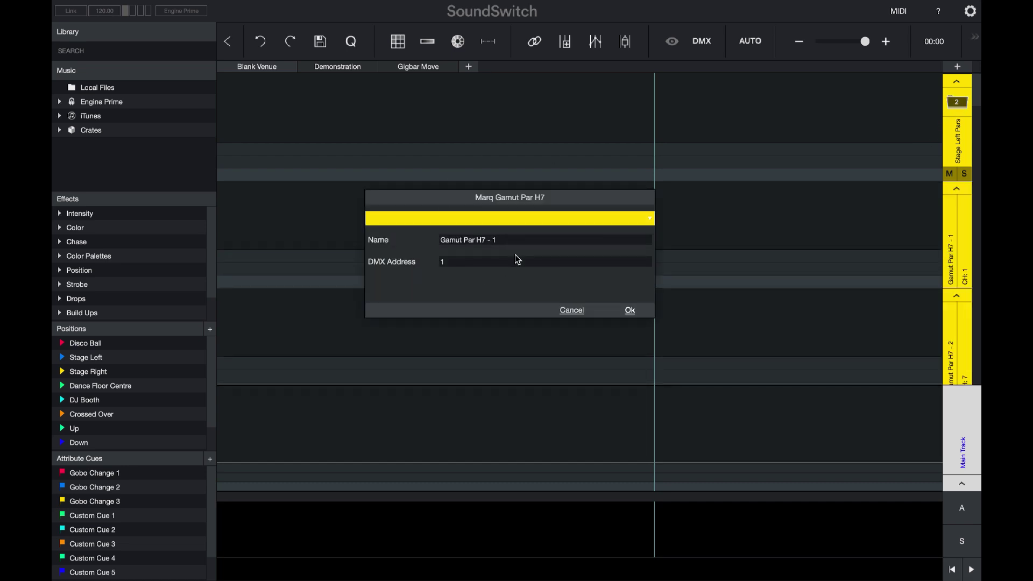
left_click_drag(516, 242, 316, 231)
type("Top Light Left")
key("Return")
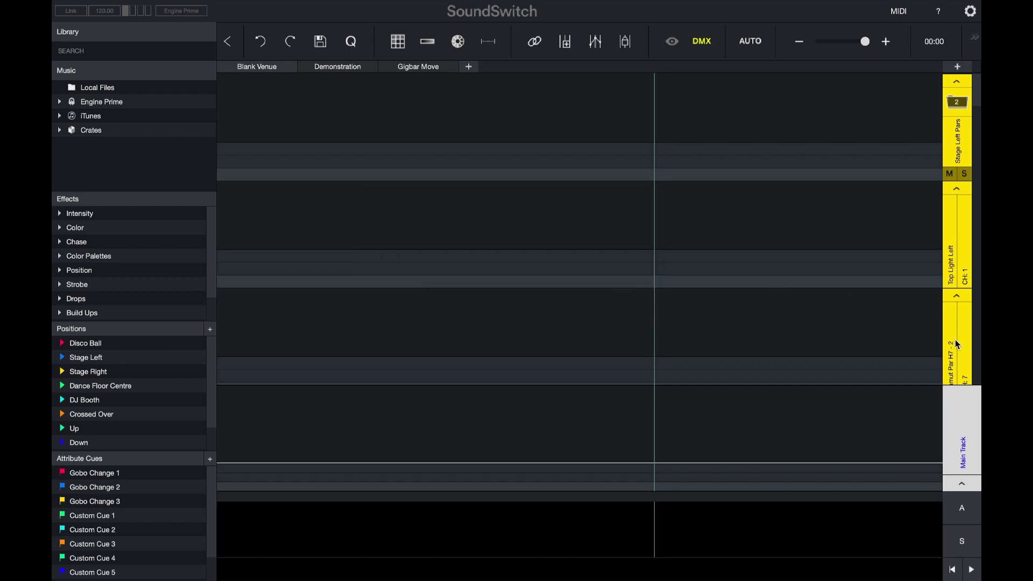
double_click(955, 341)
triple_click(511, 241)
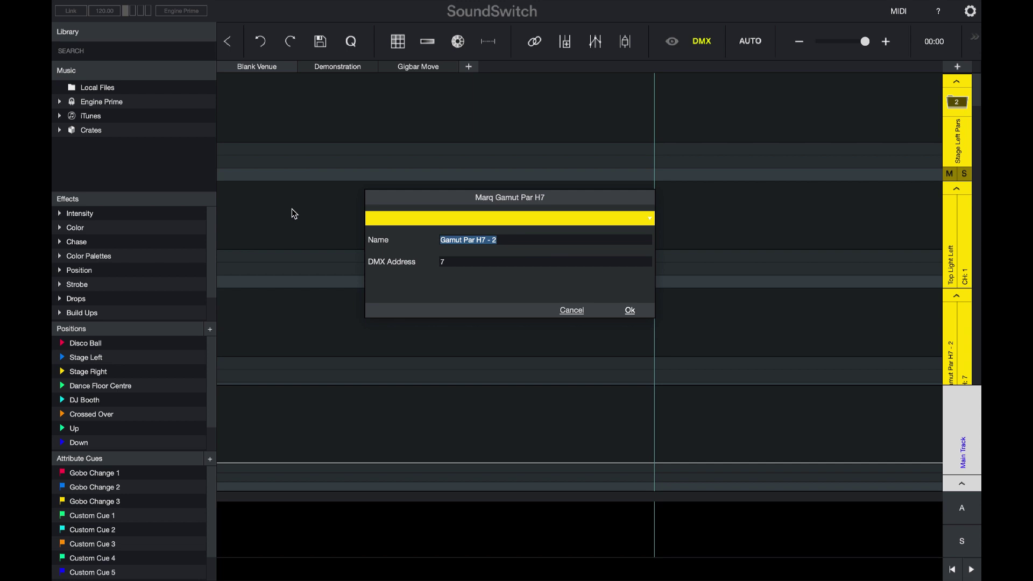
type("Bottom Light Left")
key("Return")
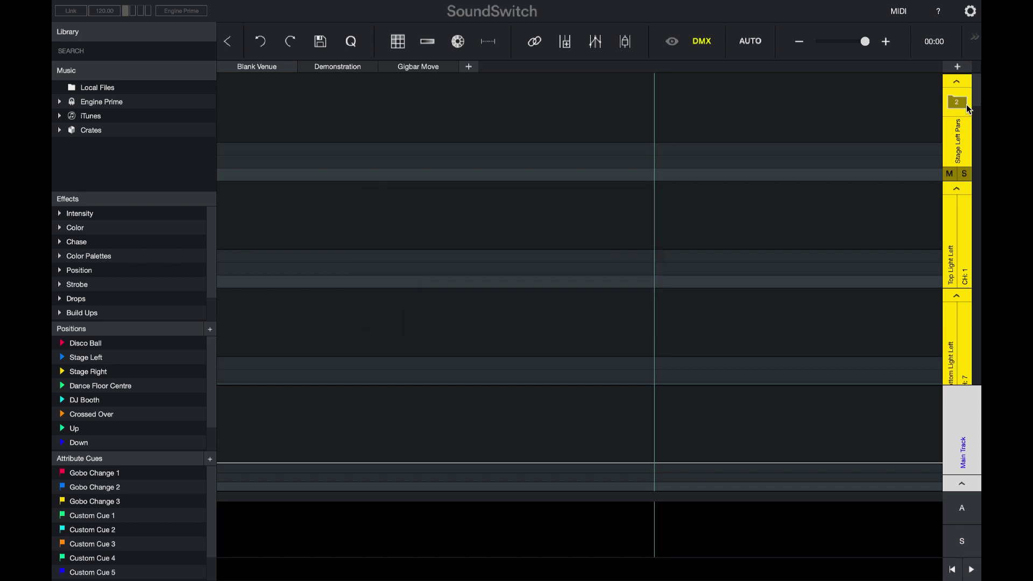
Rename the Stage Right lights to Top Light Right and Bottom Light Right.
scroll(882, 263, "down", 10)
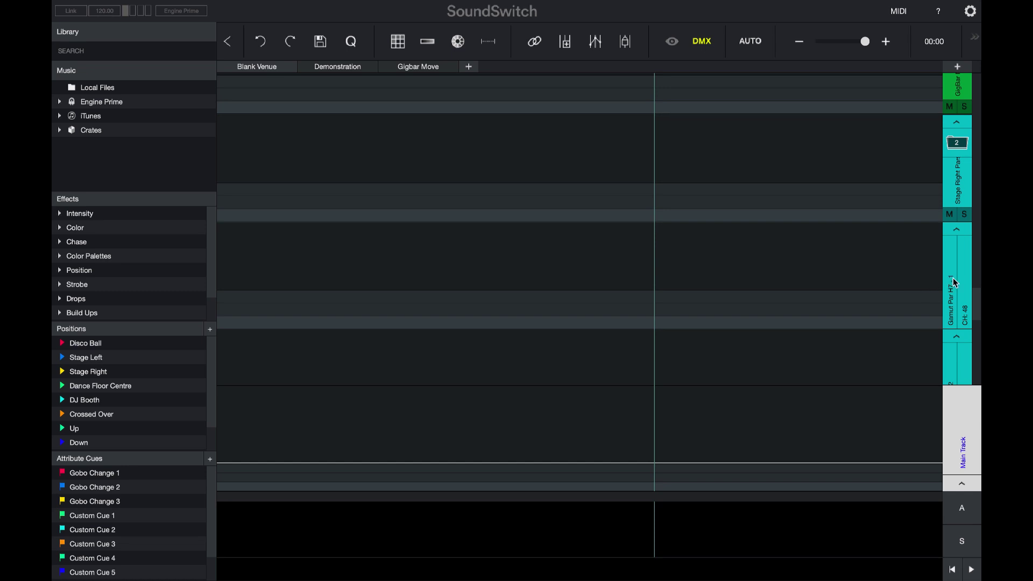
double_click(954, 287)
triple_click(461, 239)
type("T")
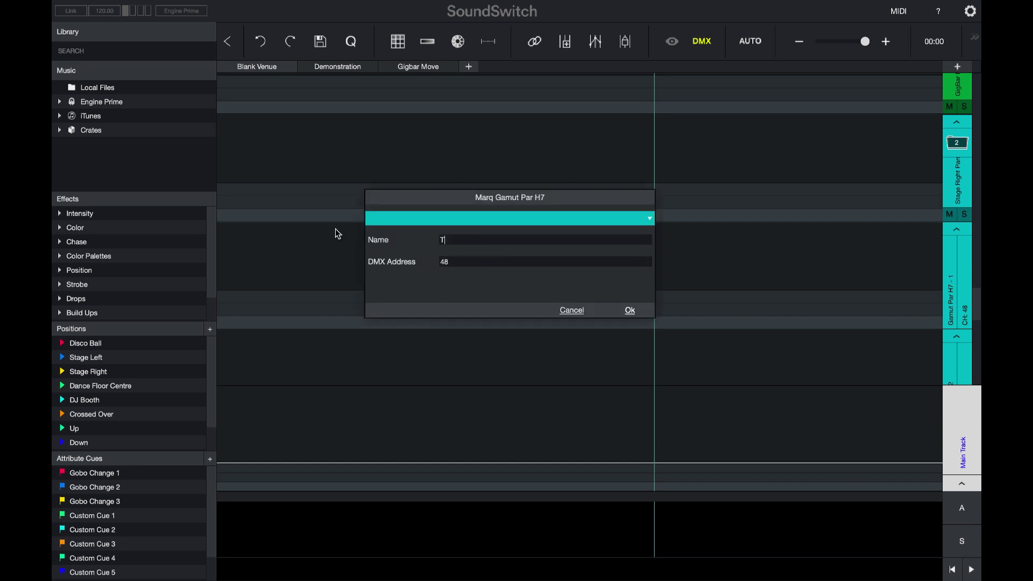
type("op Light Right")
key("Return")
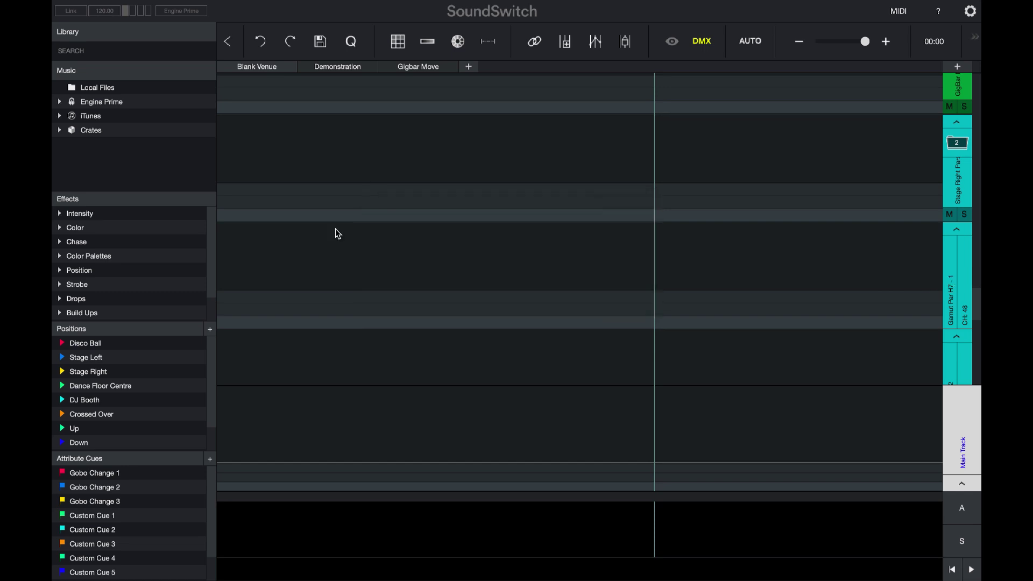
scroll(943, 295, "down", 2)
double_click(954, 364)
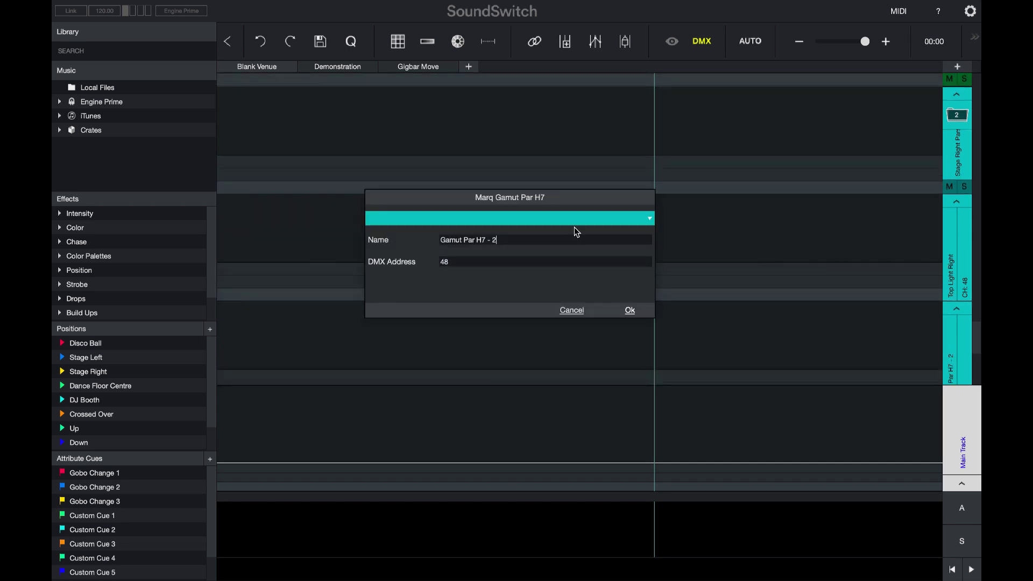
type("Botton")
key("BackSpace")
key("BackSpace")
type("m Light Right")
key("Return")
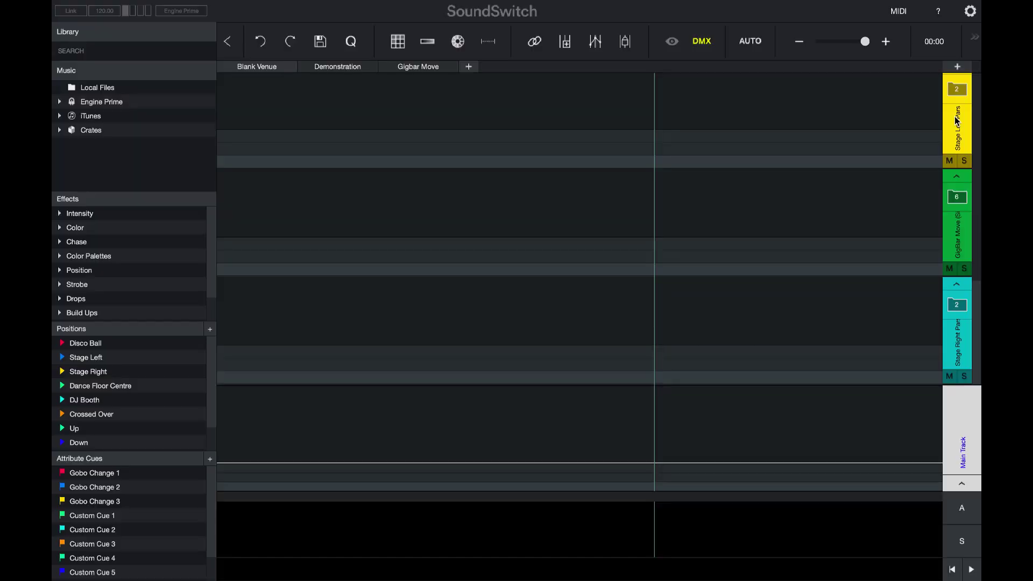
Readdress the pars in the DMX patch, Top Light Right at 490–495 and Bottom Light Right at 500–505.
left_click(702, 42)
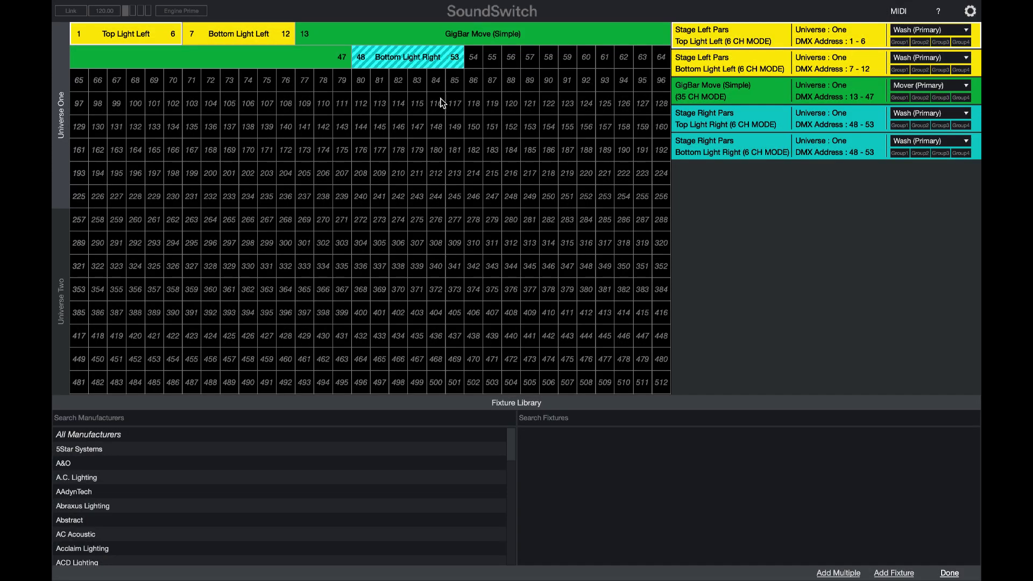
left_click_drag(144, 34, 524, 358)
left_click_drag(251, 35, 667, 360)
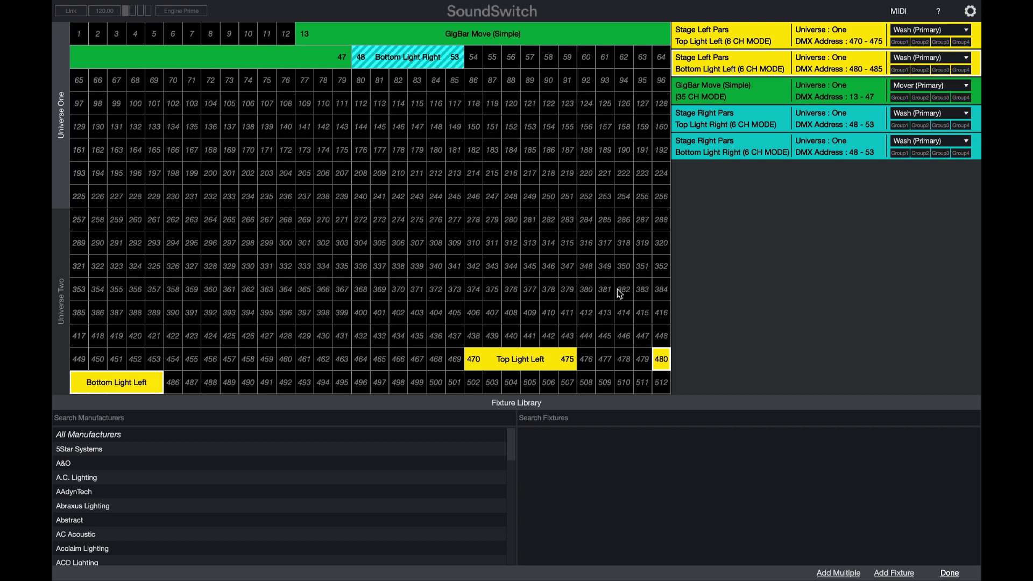
left_click_drag(433, 57, 437, 147)
left_click_drag(417, 57, 302, 383)
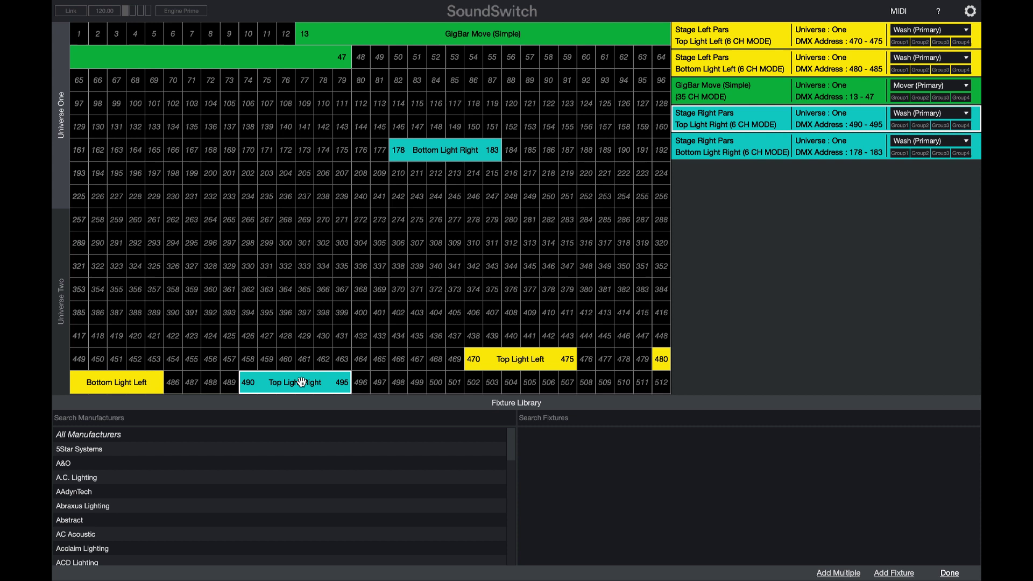
left_click_drag(418, 154, 457, 388)
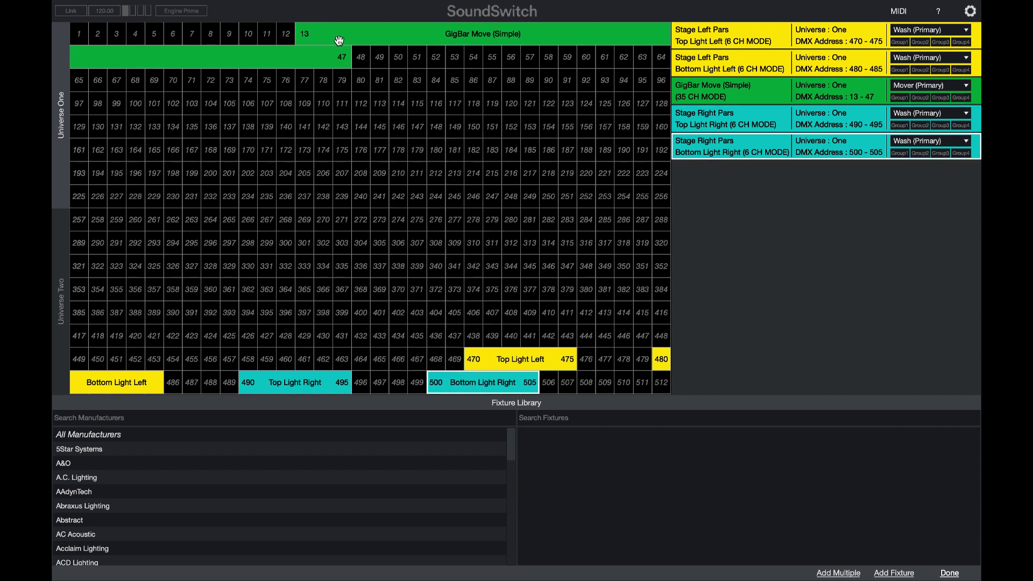
Patch GigBar Move at DMX 1–35, return to the timeline and show Performance Mode.
left_click_drag(339, 40, 122, 34)
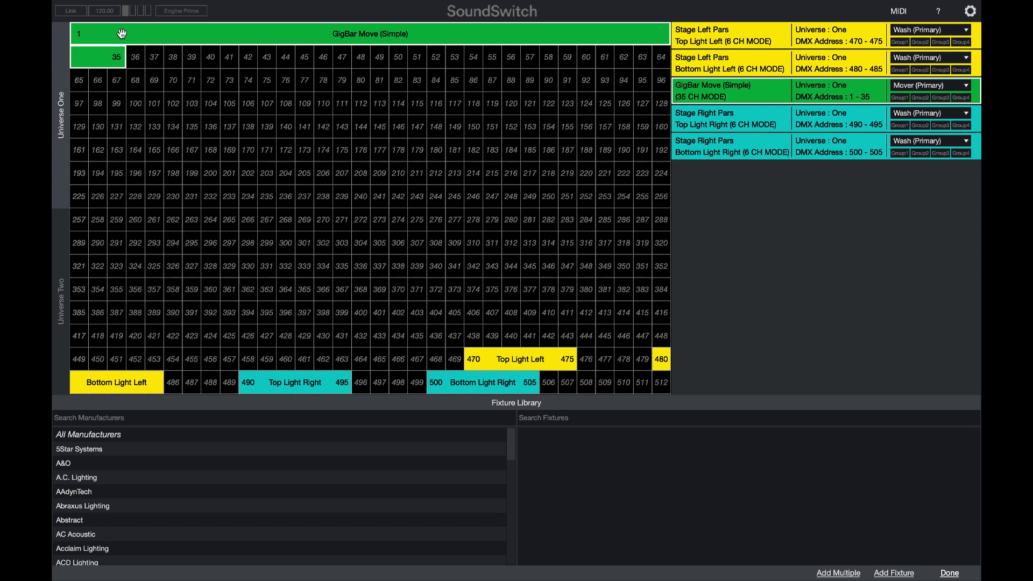
left_click(958, 574)
left_click(898, 12)
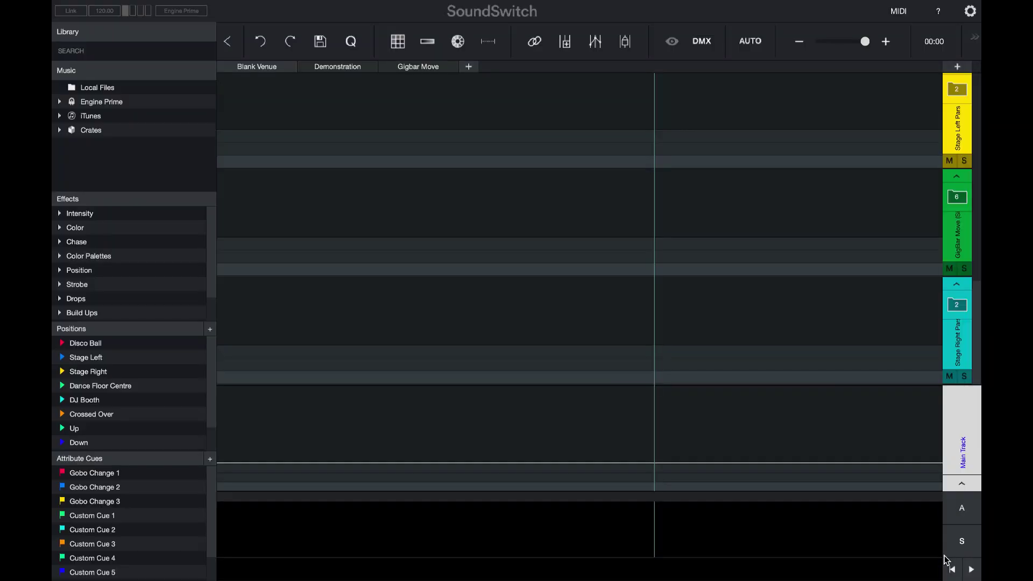
Set Bottom Light Left and Bottom Light Right to Wash (Secondary) in the DMX patch.
left_click(705, 44)
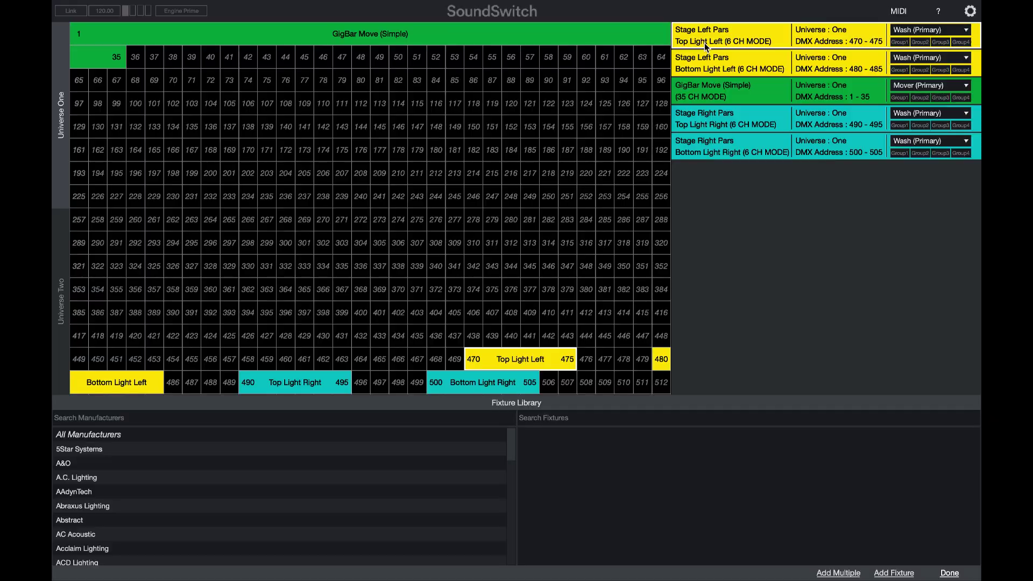
left_click(965, 58)
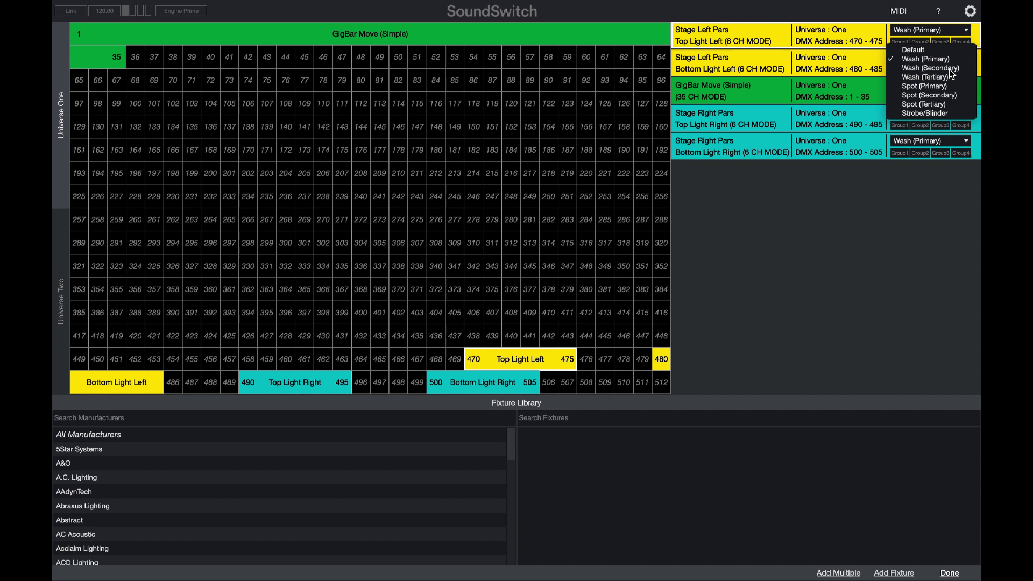
left_click(950, 69)
left_click(965, 141)
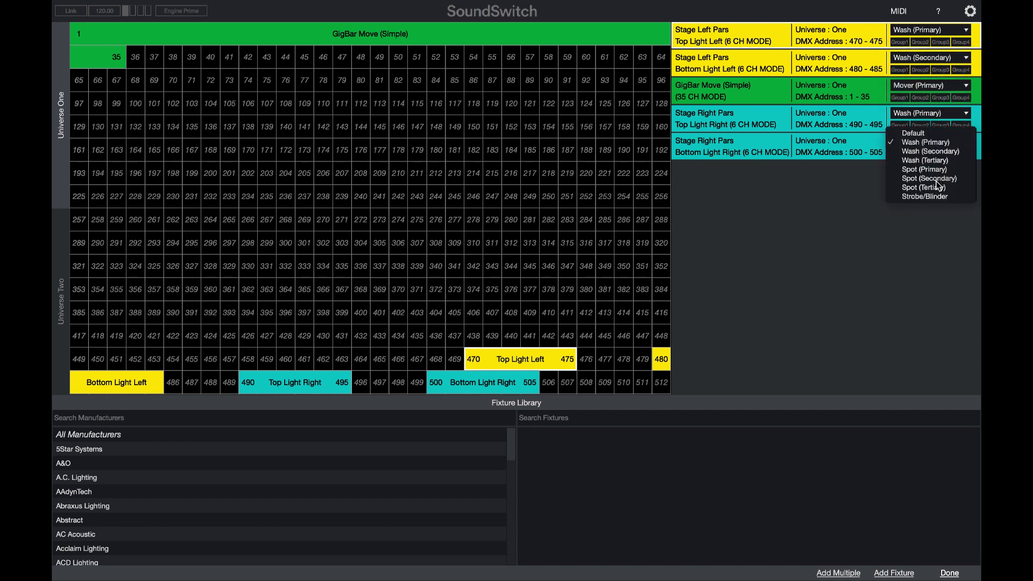
left_click(942, 152)
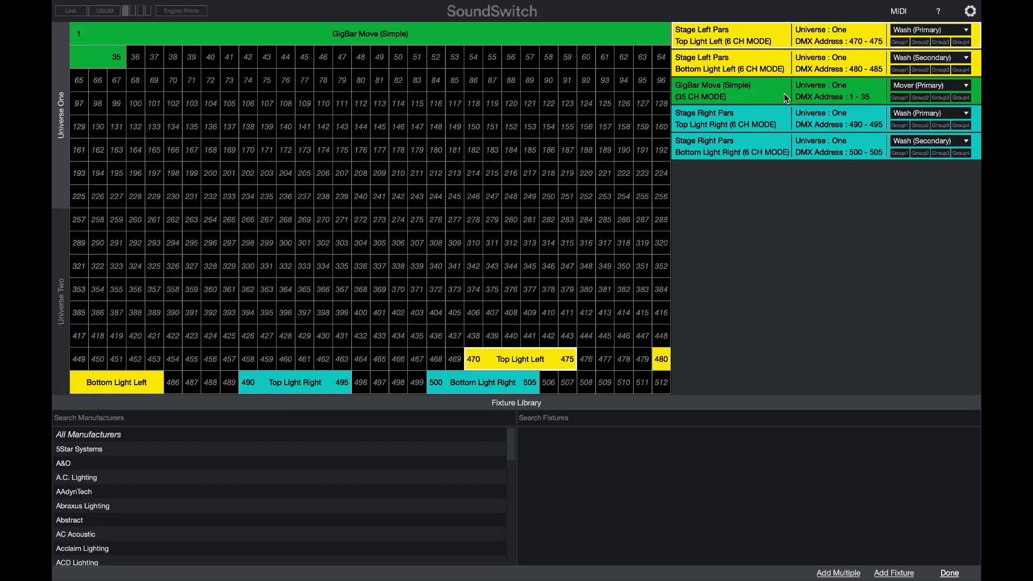
left_click(949, 573)
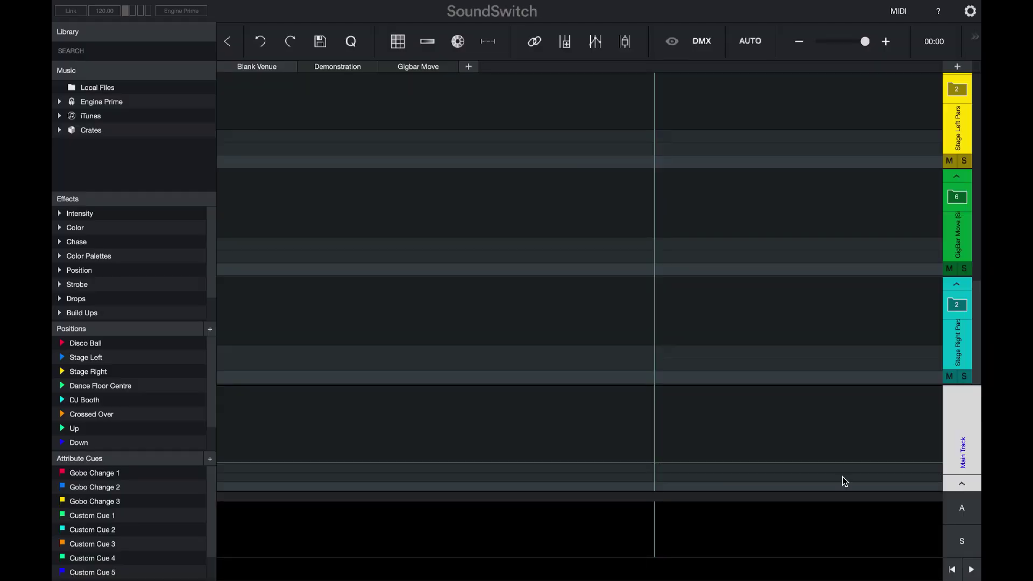
Browse Engine Prime > SOUNDSWITCH > Collection > Tutorial Tracks > House and load At the House Party.
left_click(61, 101)
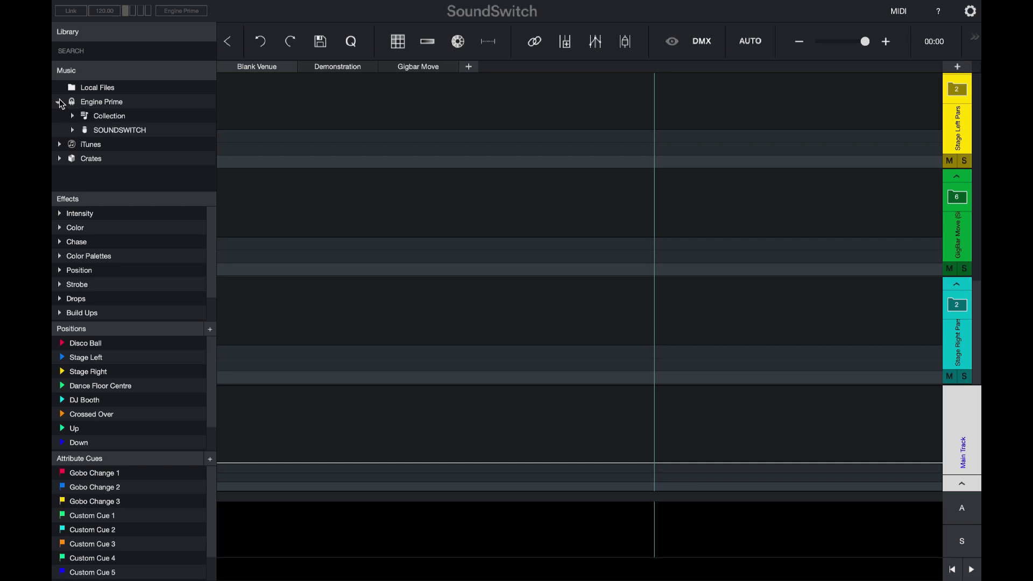
left_click(73, 130)
left_click(85, 143)
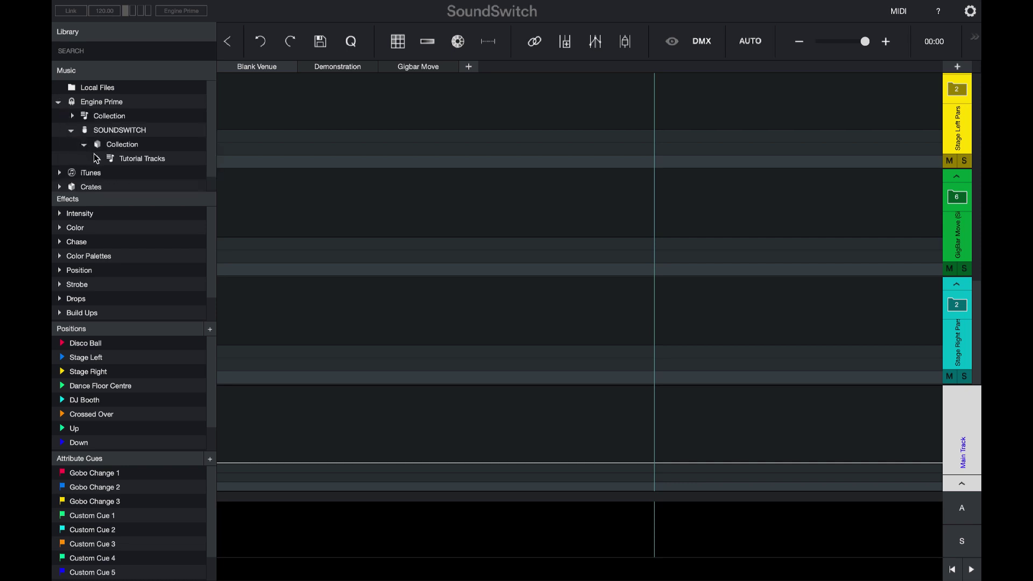
left_click(98, 158)
scroll(140, 145, "down", 2)
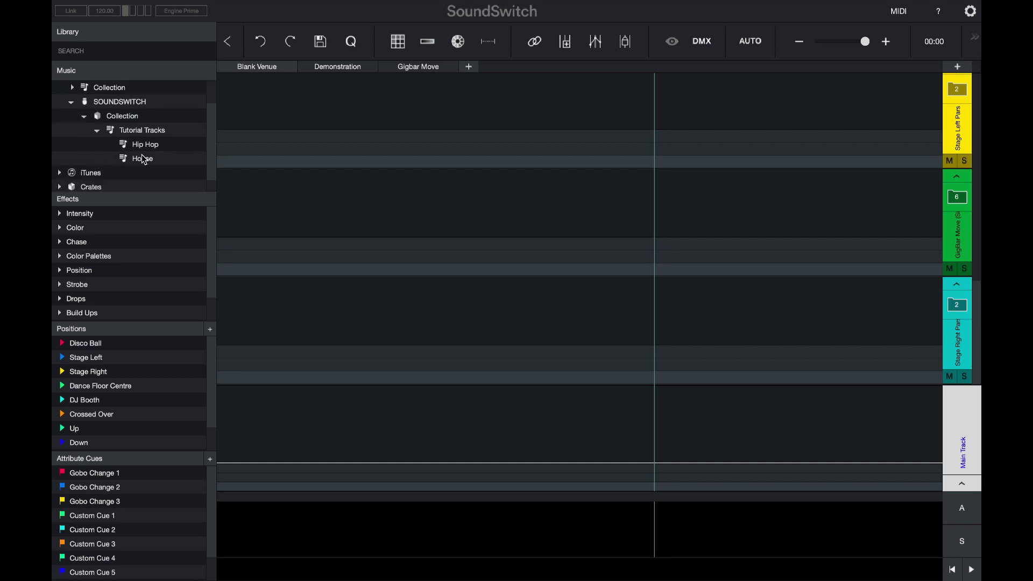
left_click(159, 161)
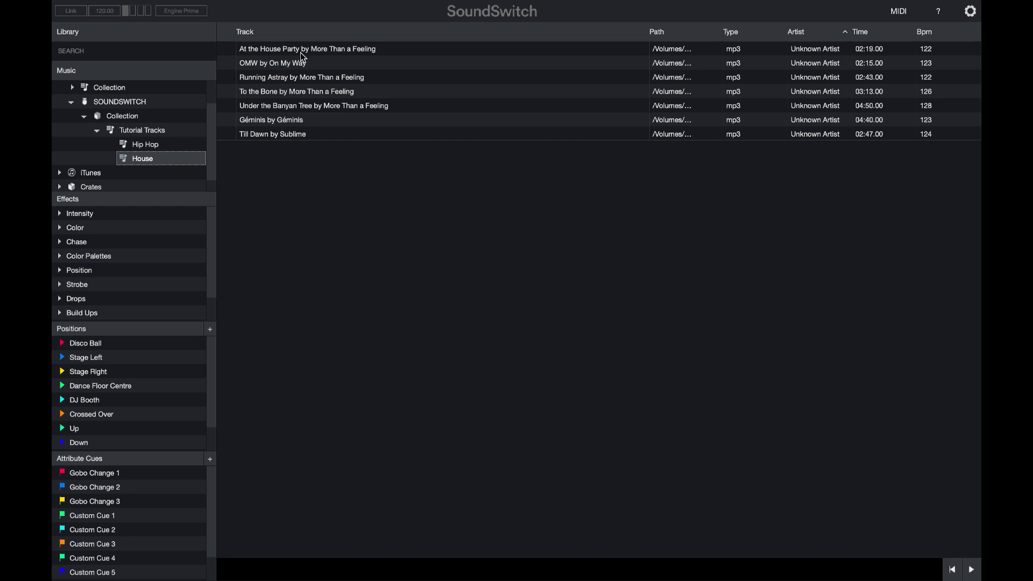
left_click(319, 49)
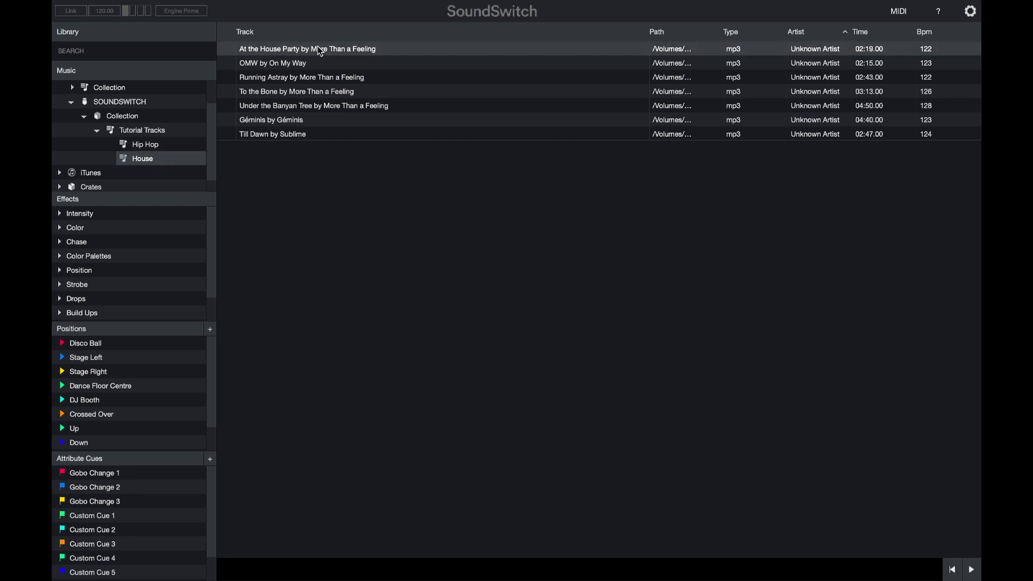
double_click(319, 49)
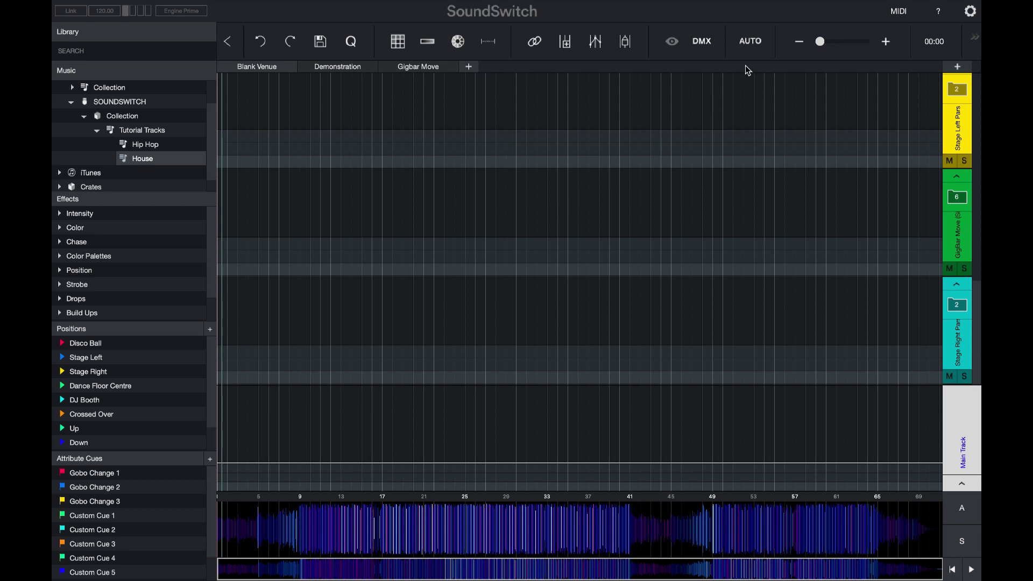
Autoscript At the House Party with the Dynamic Preset style.
left_click(753, 43)
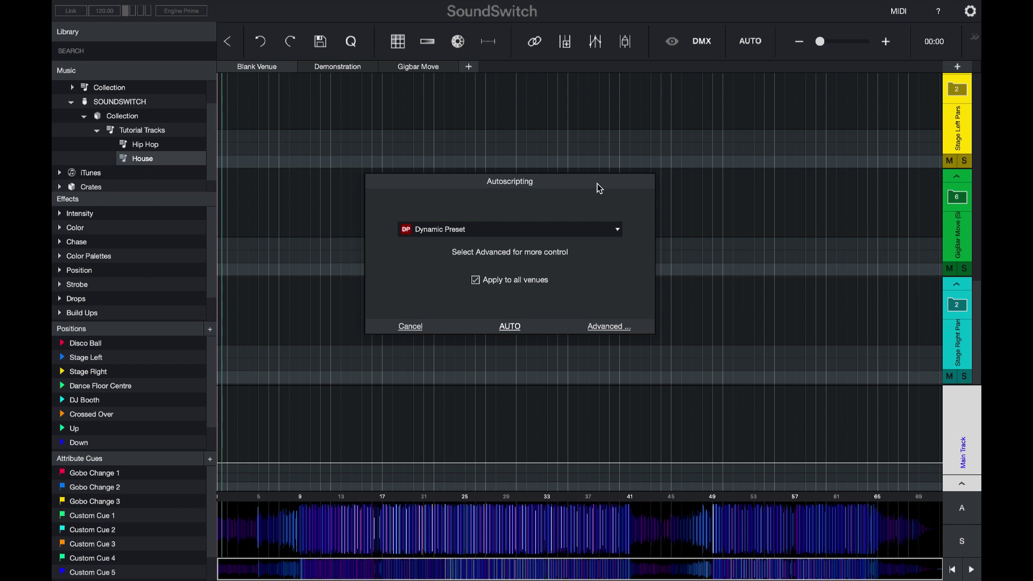
left_click(612, 237)
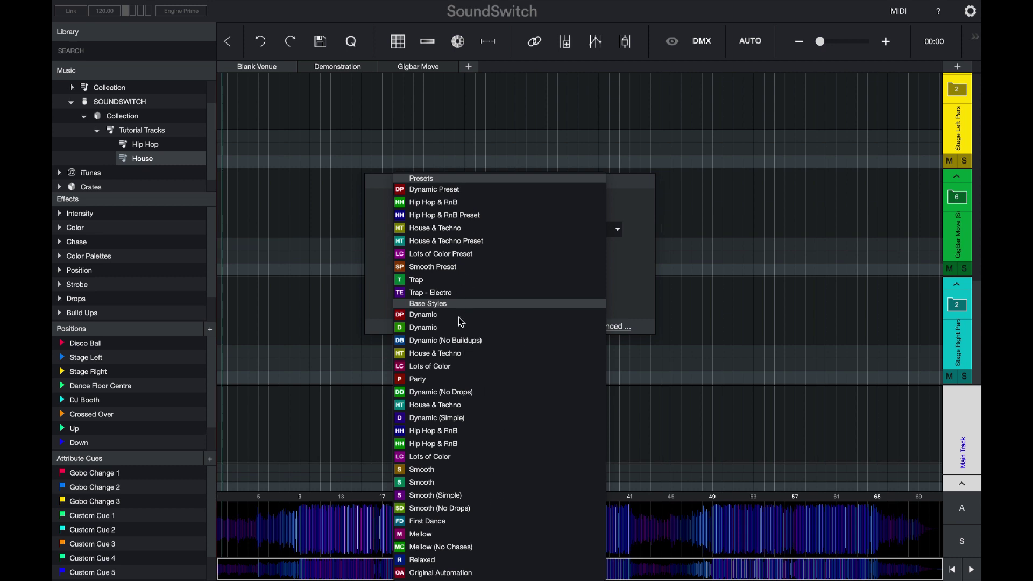
left_click(451, 188)
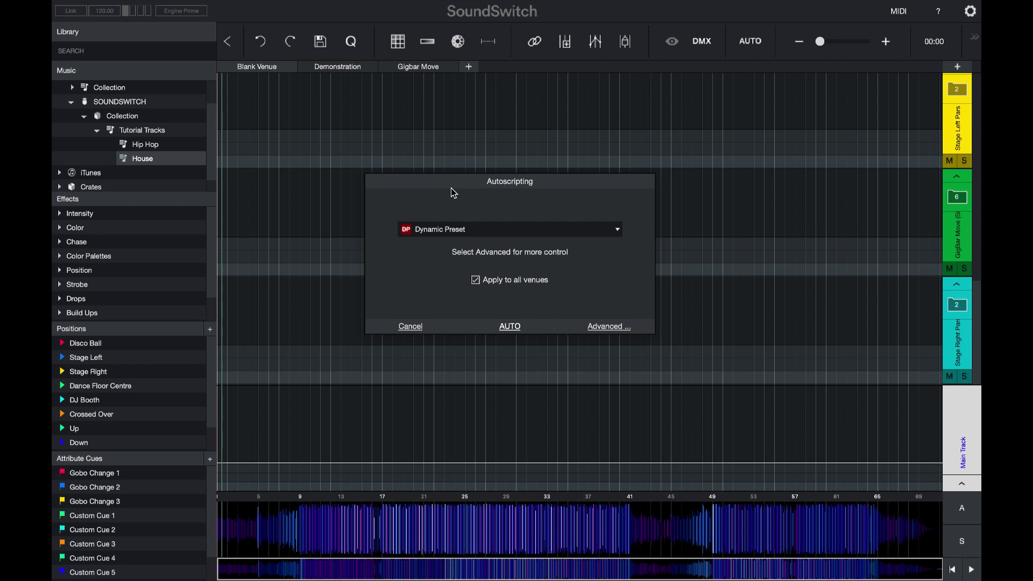
left_click(511, 327)
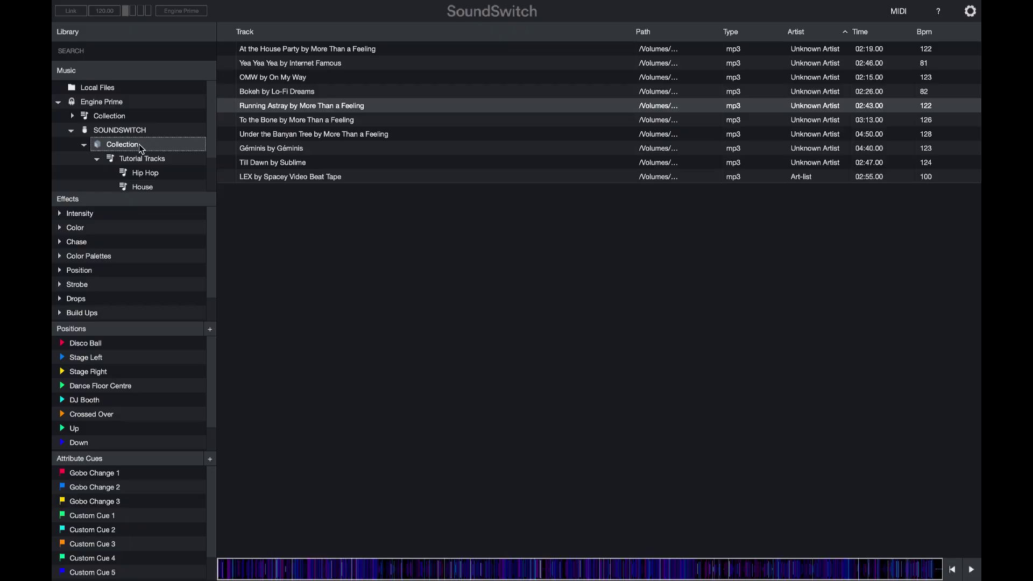
Save the current track, start autoscripting the whole Collection, then cancel the batch.
right_click(136, 144)
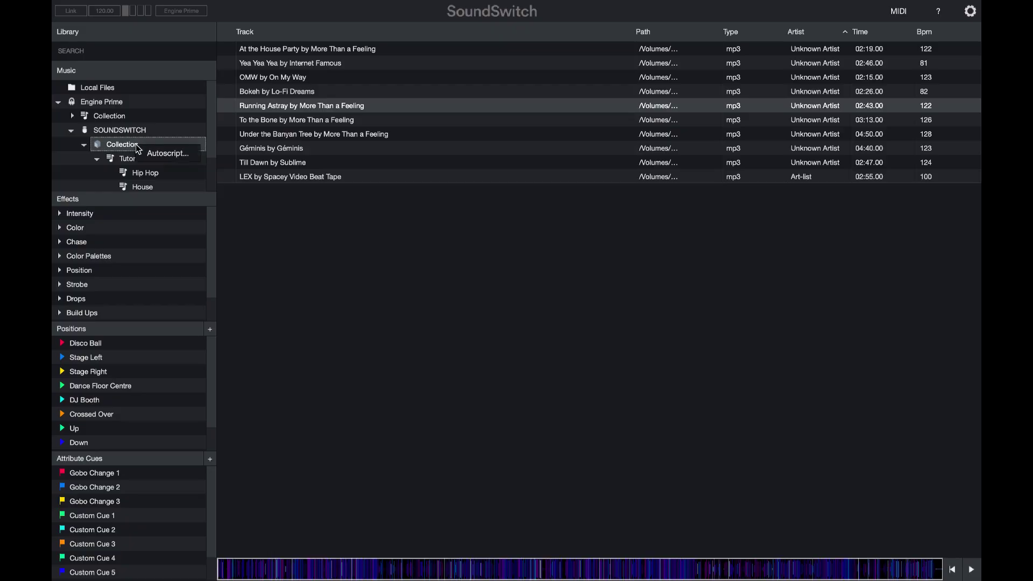
left_click(169, 154)
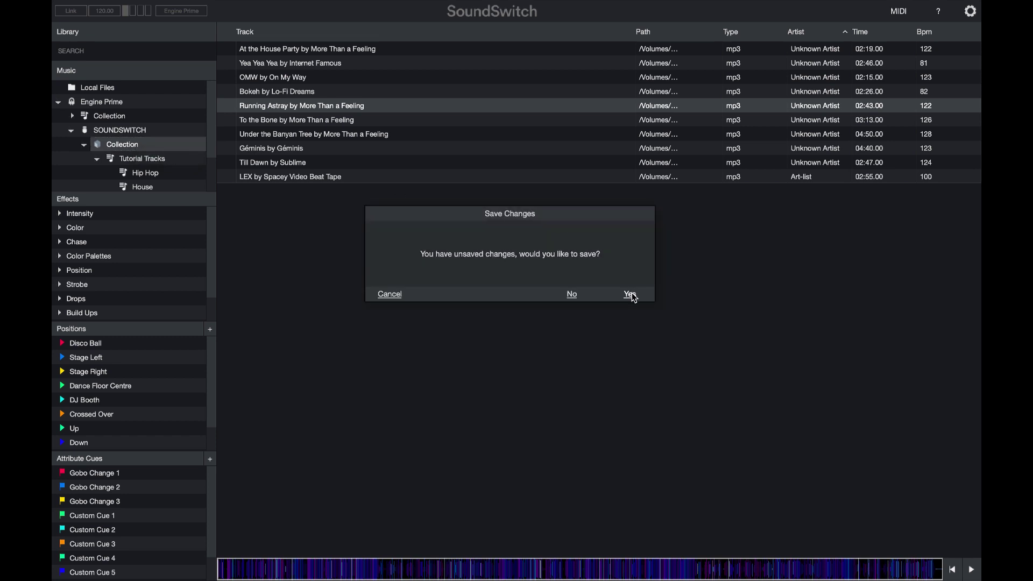
left_click(630, 295)
left_click(514, 325)
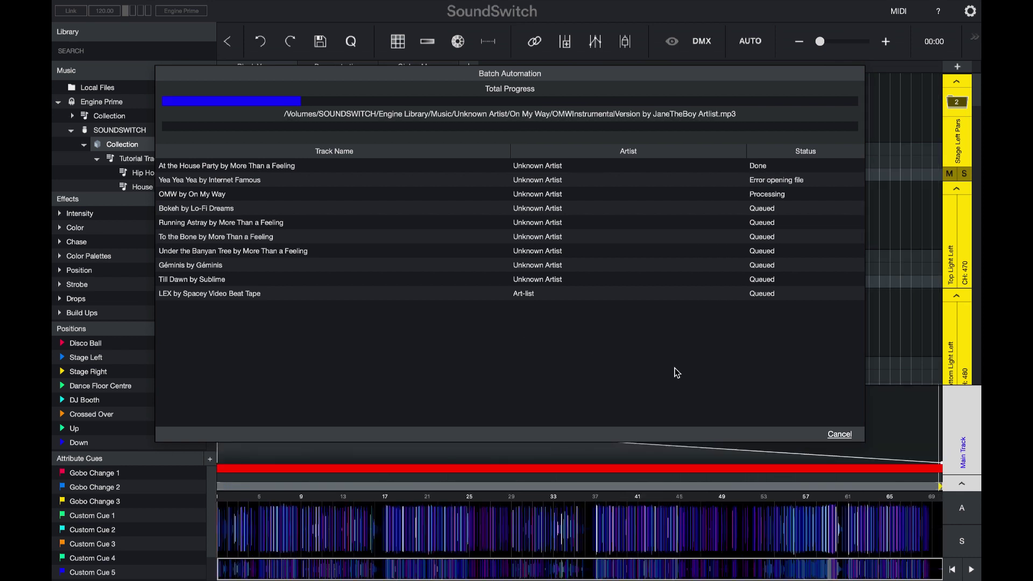
left_click(839, 434)
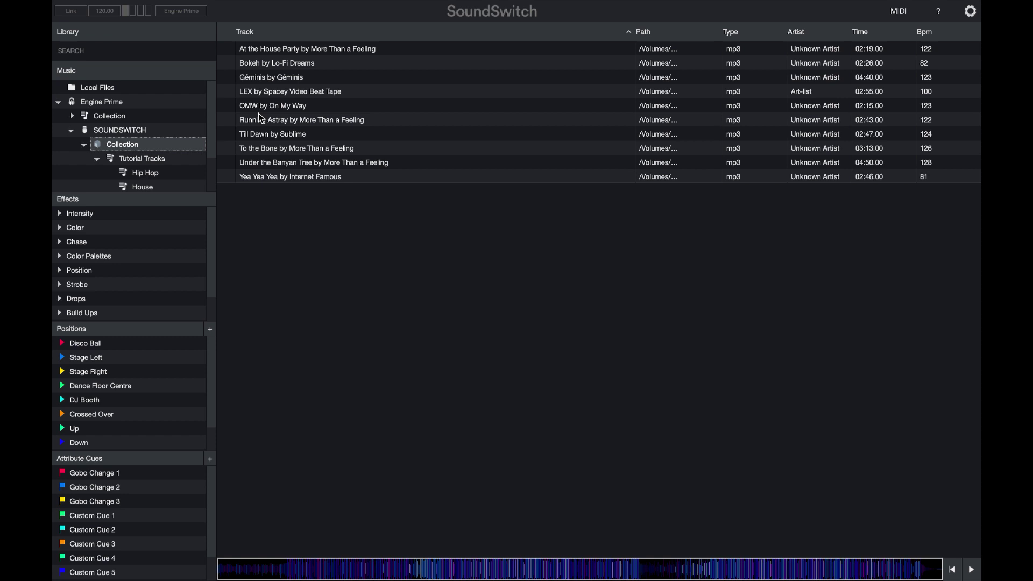
Autoscript only Bokeh, Running Astray, LEX and OMW with Dynamic Preset.
left_click(288, 63)
left_click(293, 119, "super")
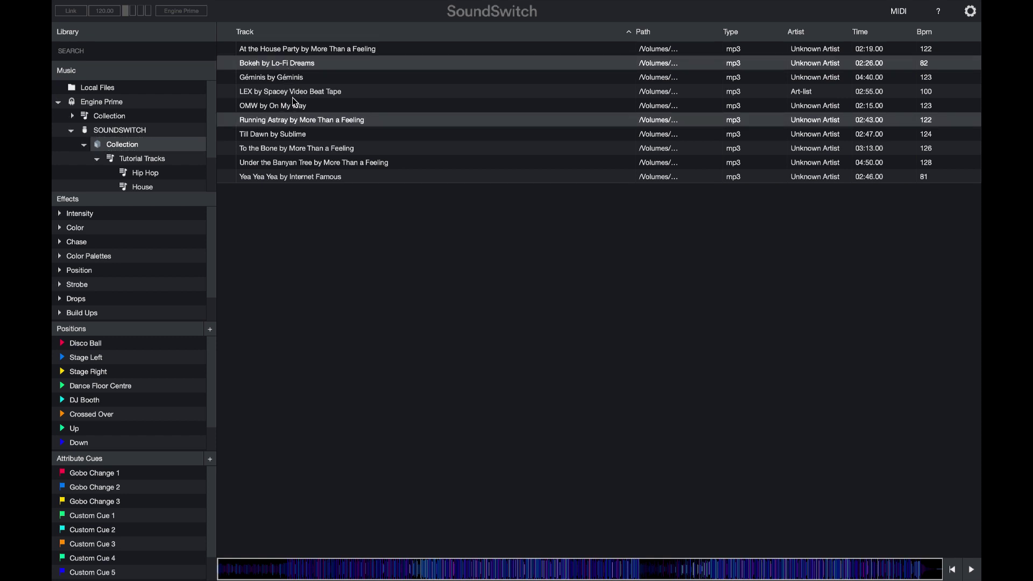
left_click(293, 98, "shift")
right_click(292, 98)
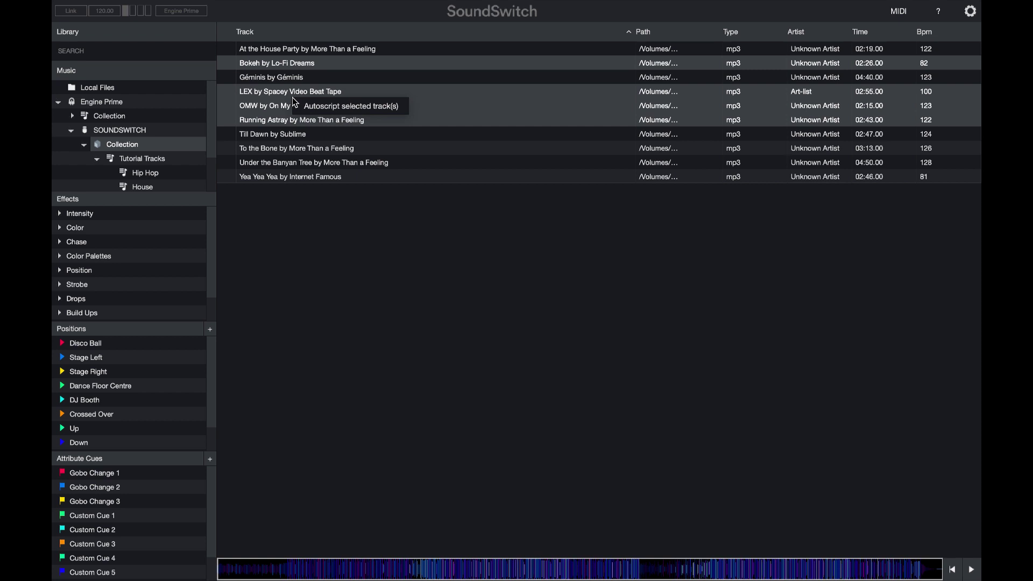
left_click(322, 107)
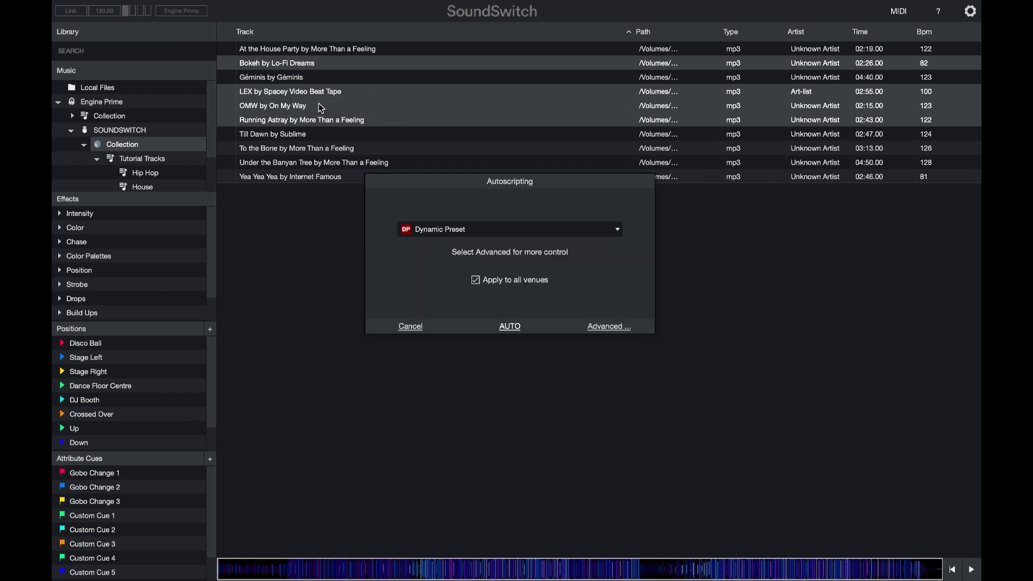
left_click(510, 326)
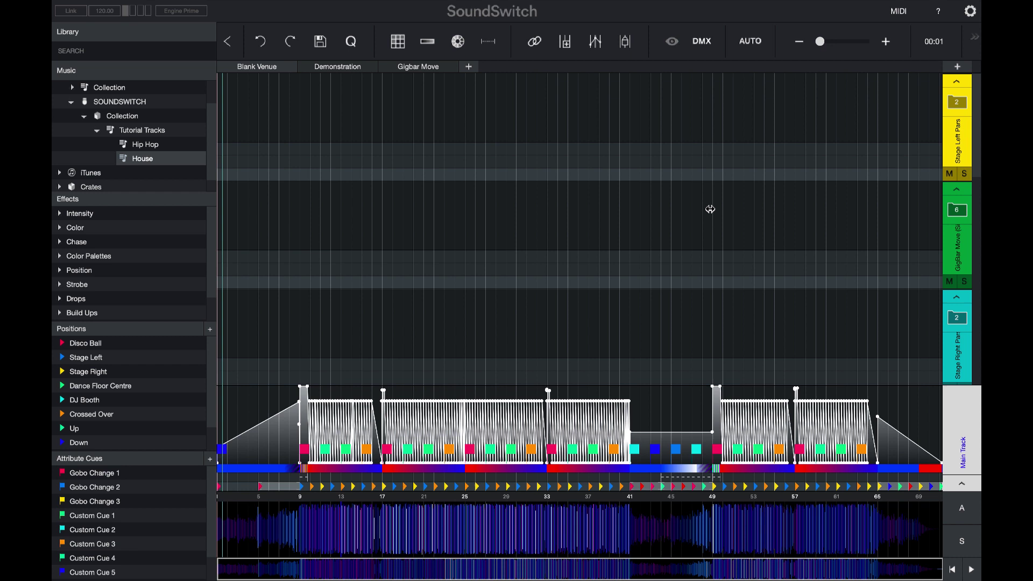
Expand Stage Left Pars and select the scripted effects across the Top Light Left lane.
left_click(957, 101)
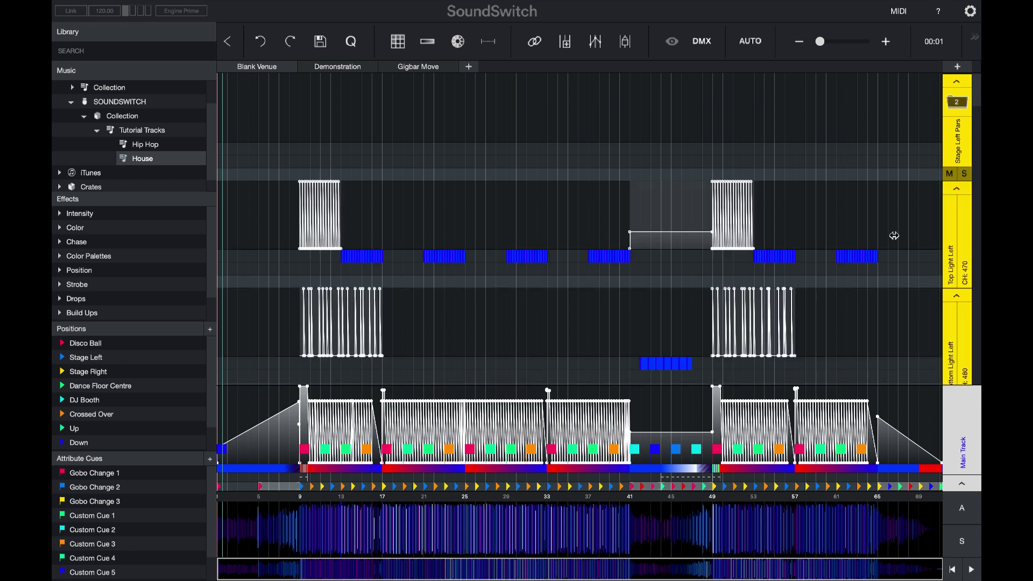
scroll(894, 236, "down", 4)
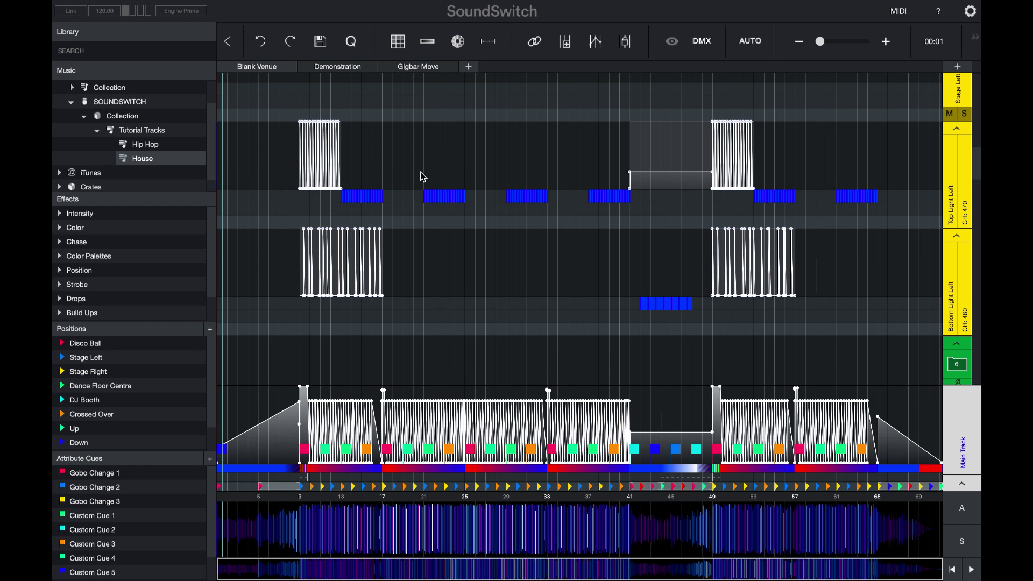
left_click_drag(423, 177, 920, 232)
left_click(702, 42)
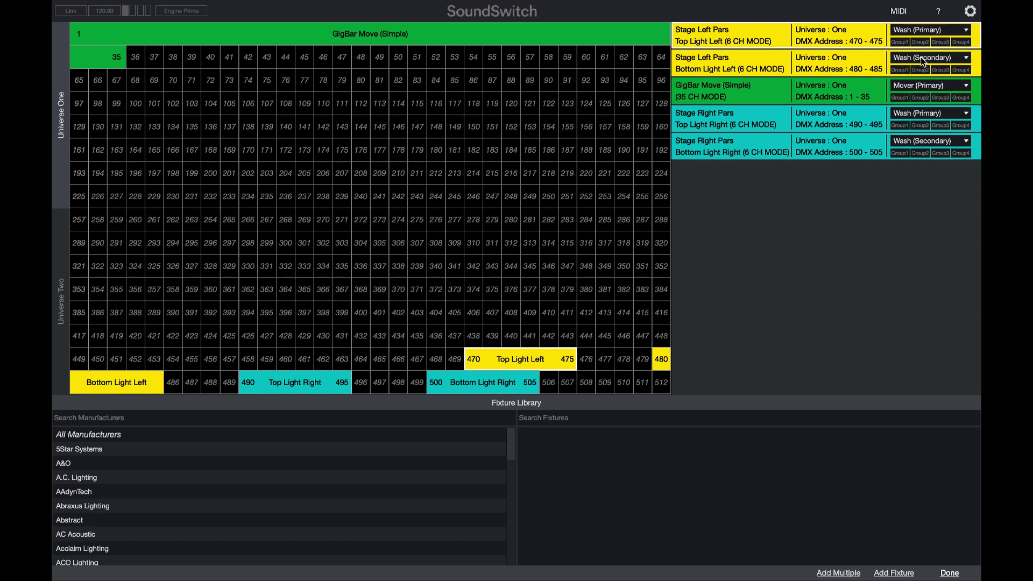
left_click(951, 573)
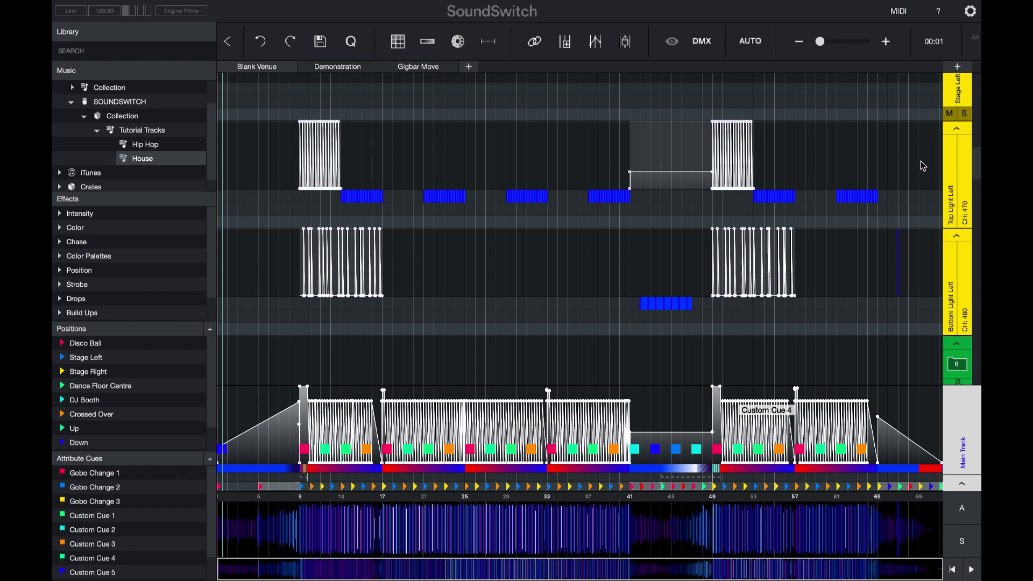
left_click_drag(923, 166, 774, 186)
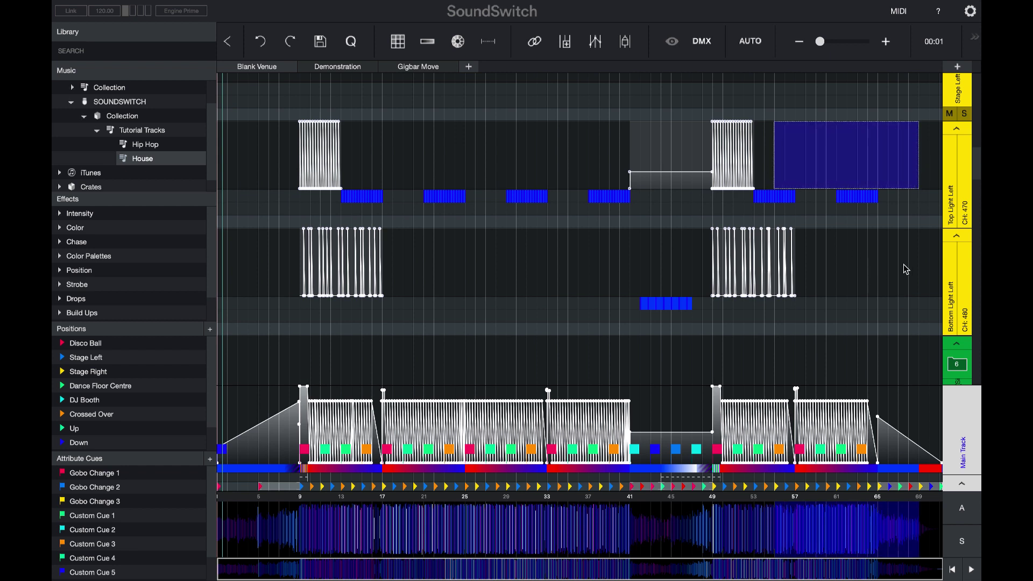
left_click_drag(906, 270, 857, 287)
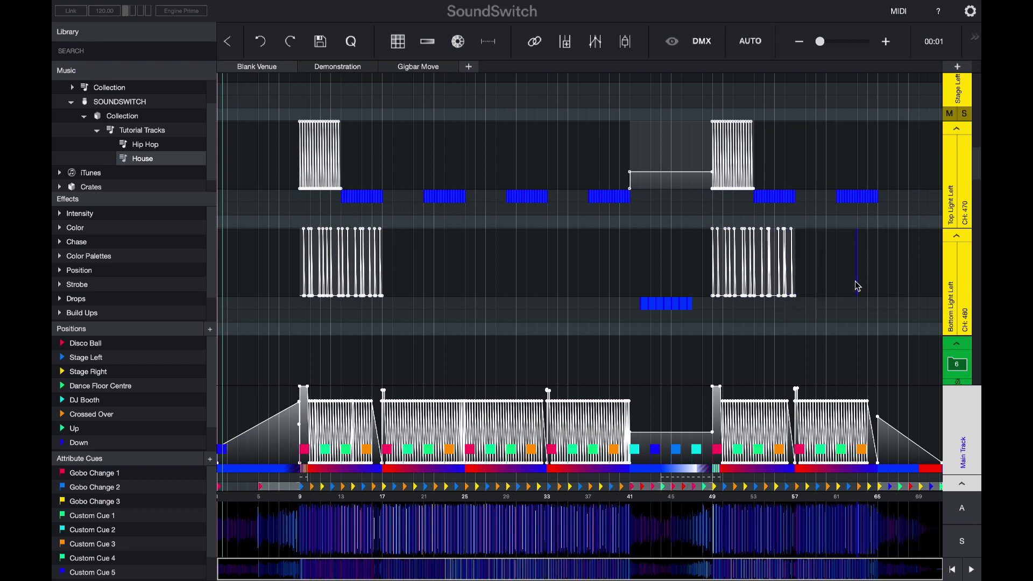
scroll(857, 287, "down", 5)
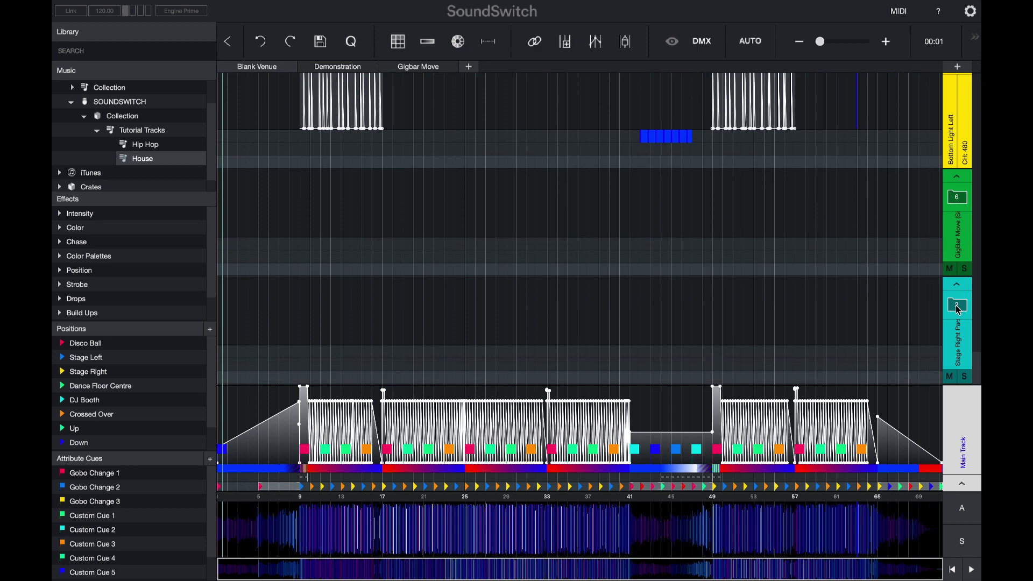
scroll(949, 210, "down", 5)
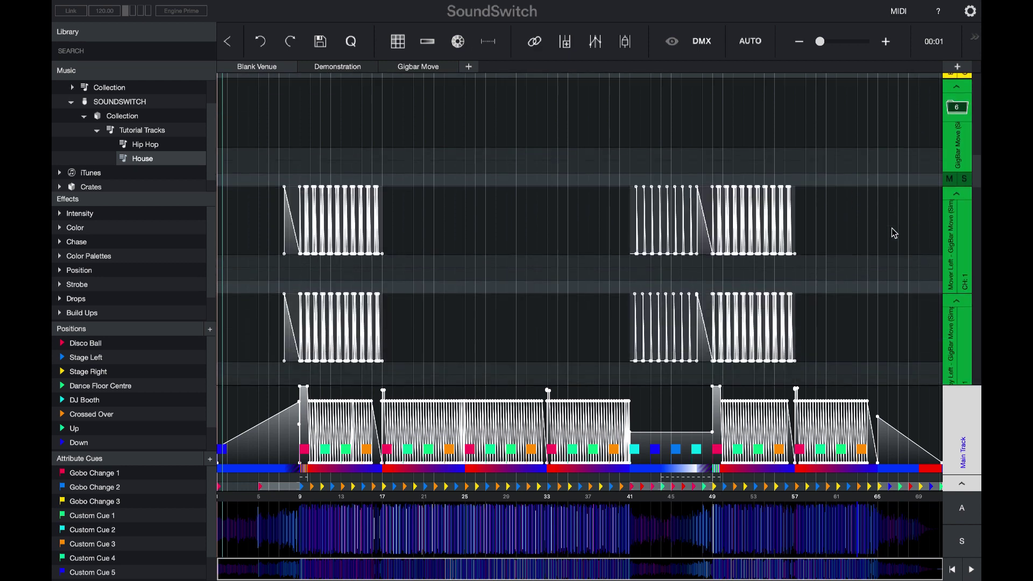
scroll(893, 233, "down", 5)
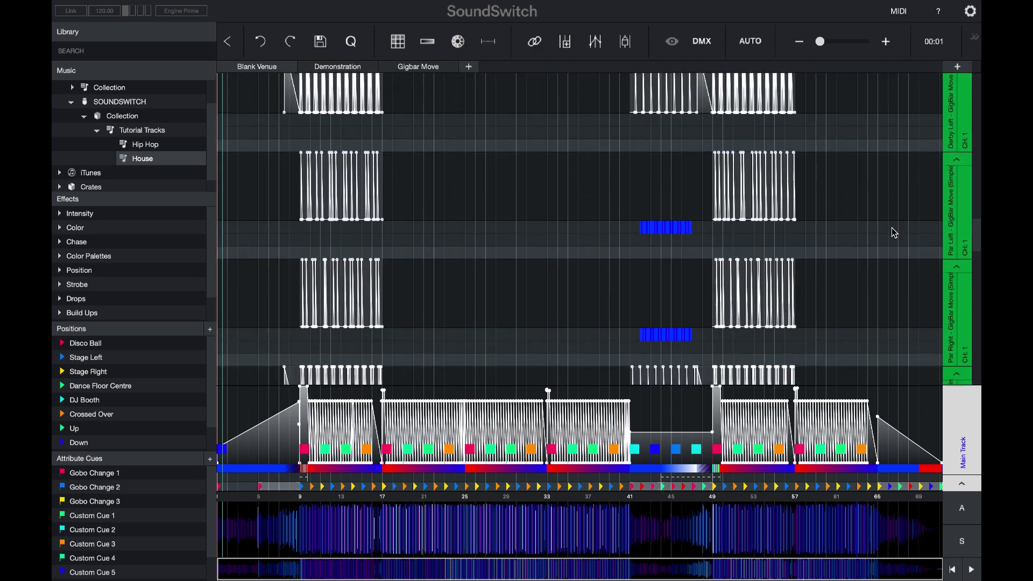
scroll(893, 232, "down", 5)
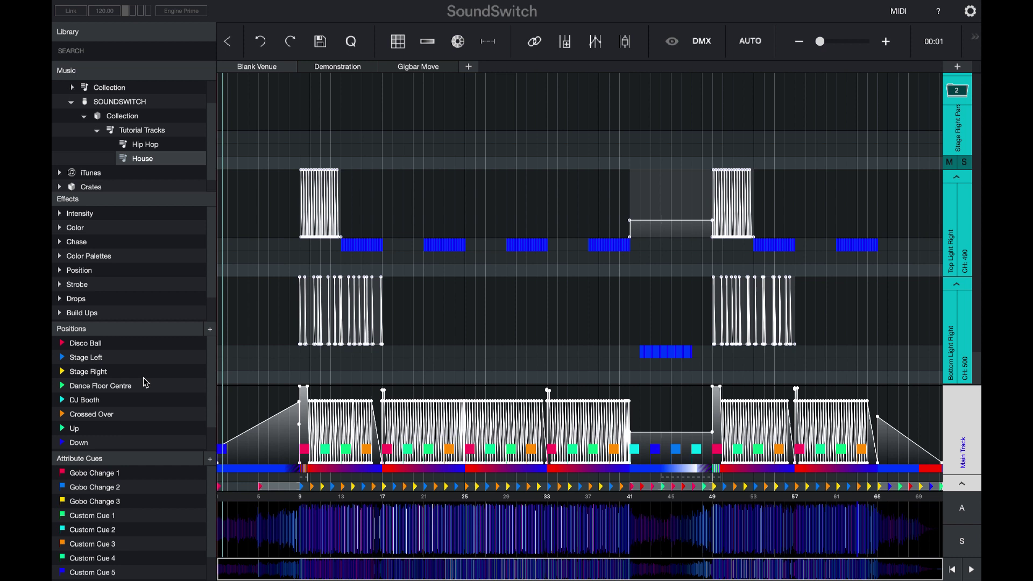
Aim both GigBar movers for the Disco Ball, Stage Left and Stage Right positions.
double_click(121, 348)
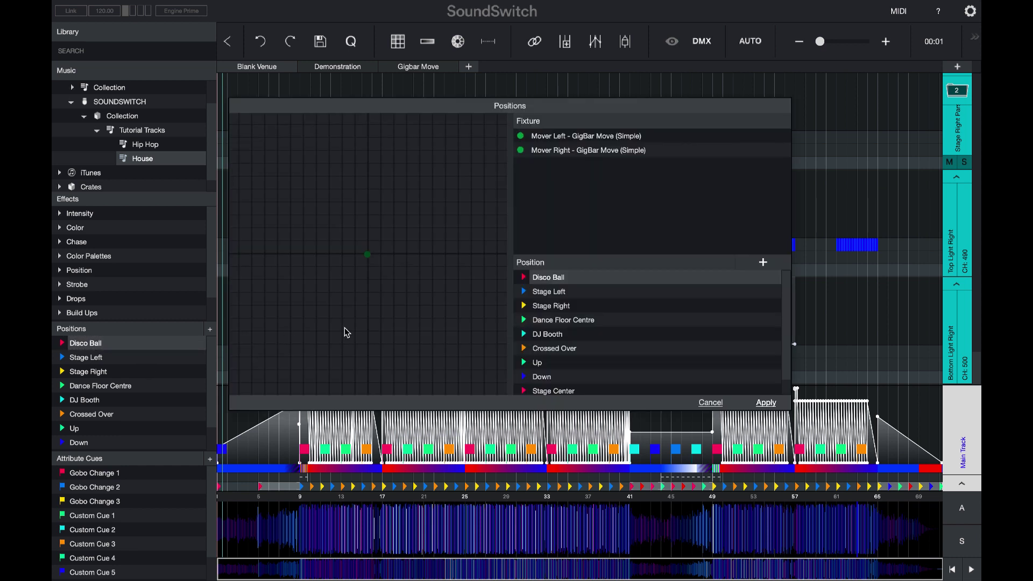
left_click(580, 150)
left_click(578, 141)
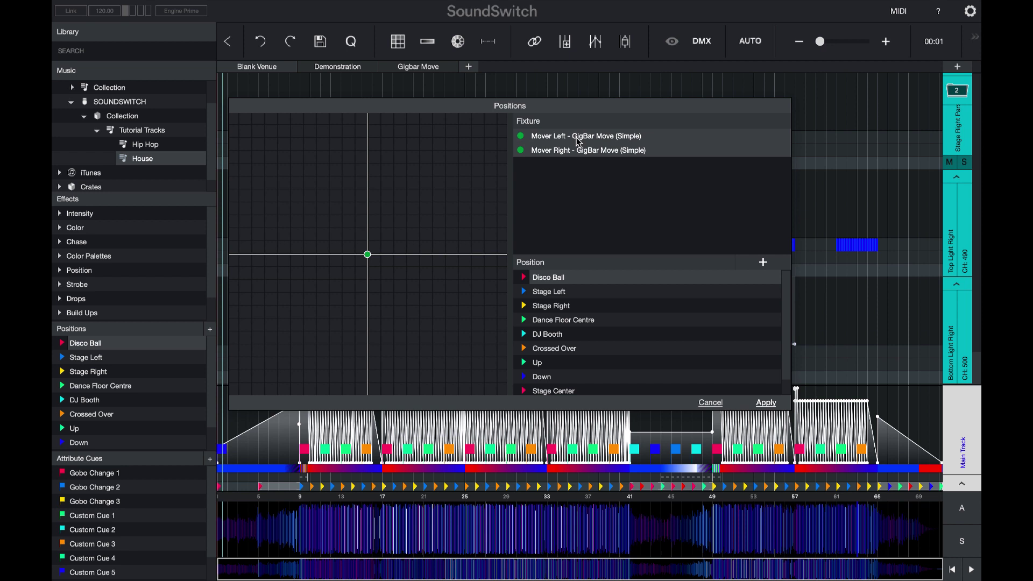
left_click(366, 252)
left_click_drag(368, 255, 308, 132)
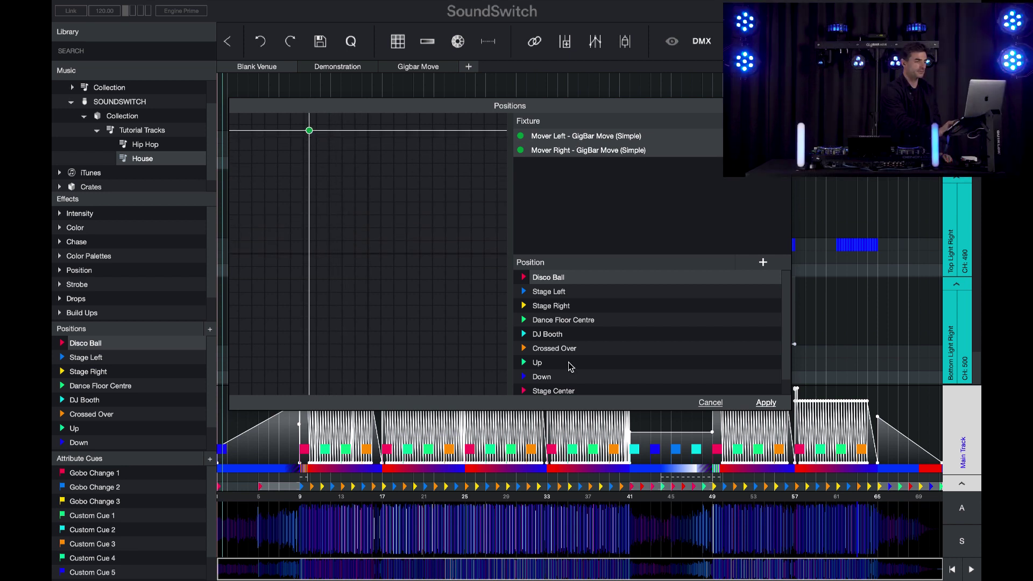
left_click(554, 292)
left_click_drag(367, 255, 269, 141)
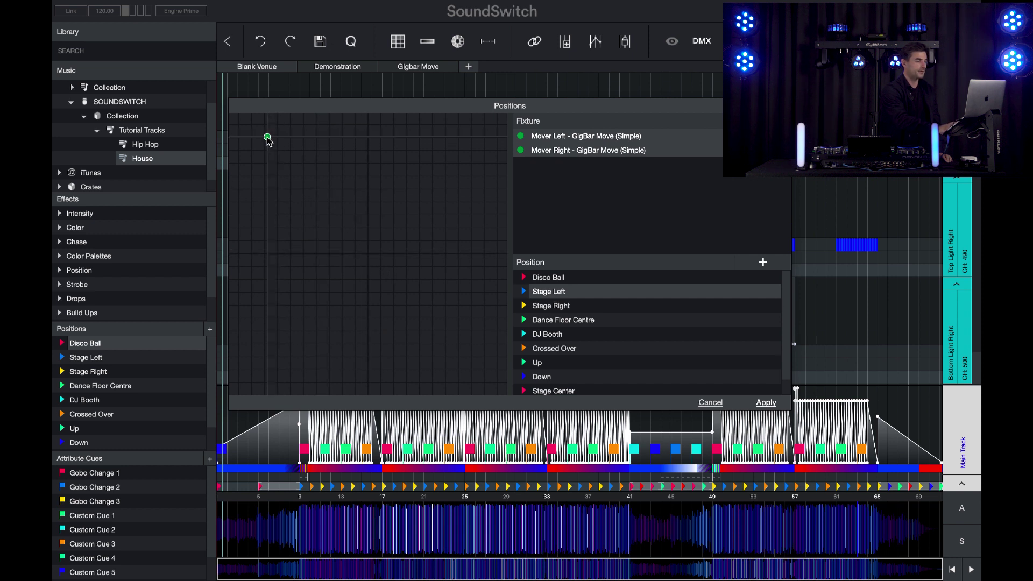
left_click(546, 311)
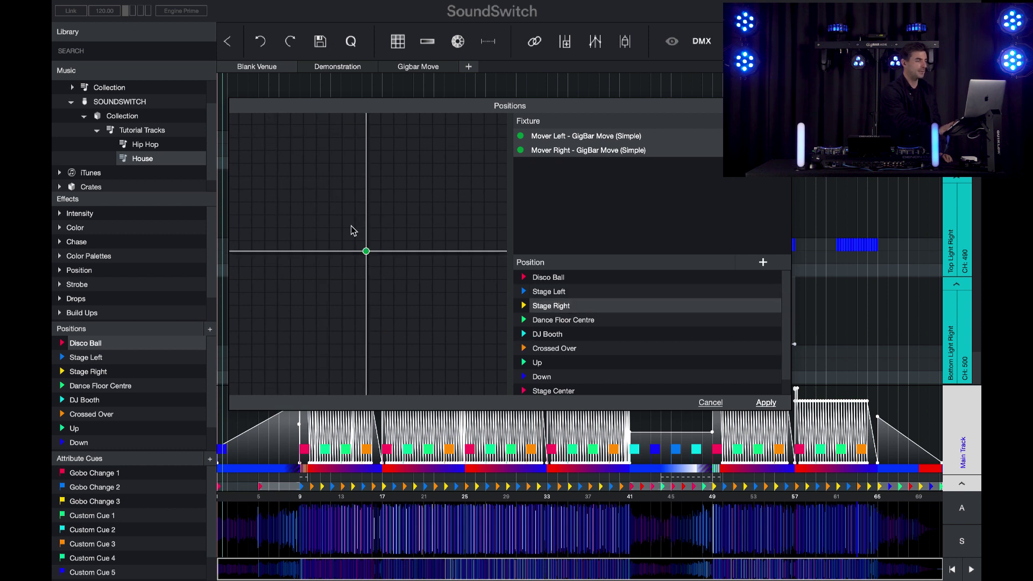
left_click_drag(352, 230, 339, 138)
Aim Mover Right and Mover Left separately for Dance Floor Centre and apply the positions.
left_click(565, 319)
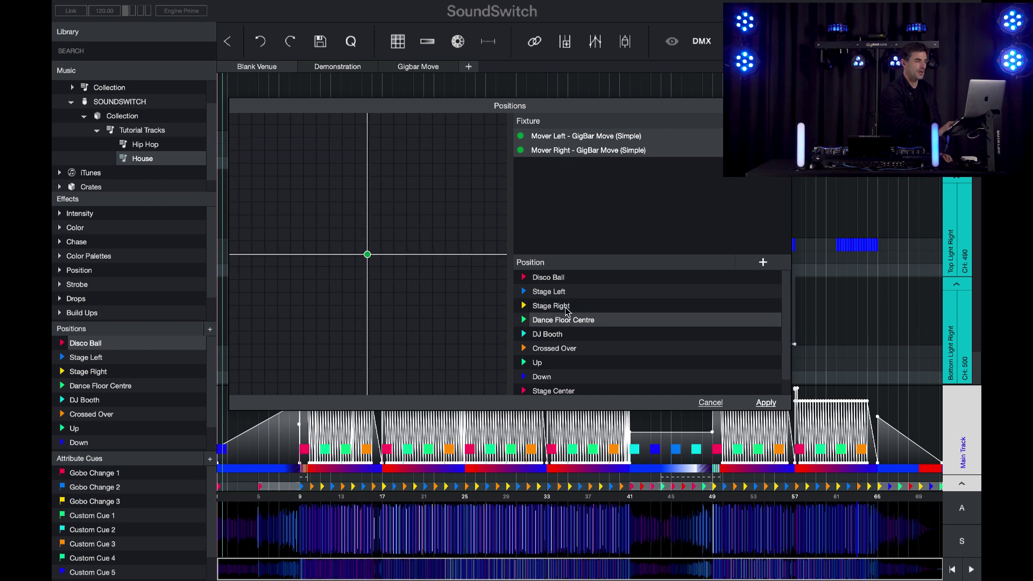
left_click(575, 150)
left_click_drag(368, 254, 311, 143)
left_click(575, 135)
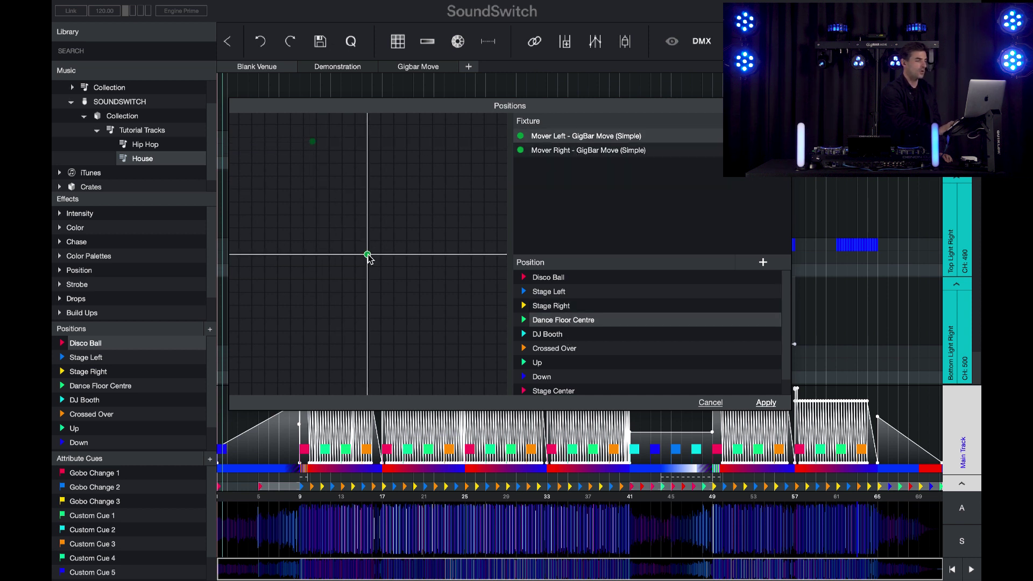
left_click_drag(367, 254, 310, 143)
left_click(584, 150, "shift")
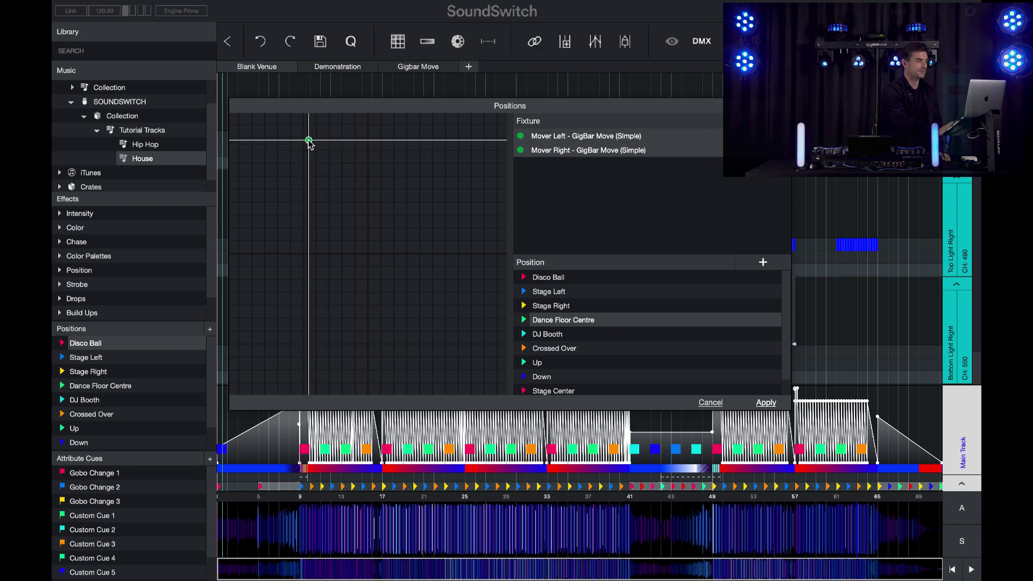
scroll(646, 349, "down", 1)
left_click(764, 405)
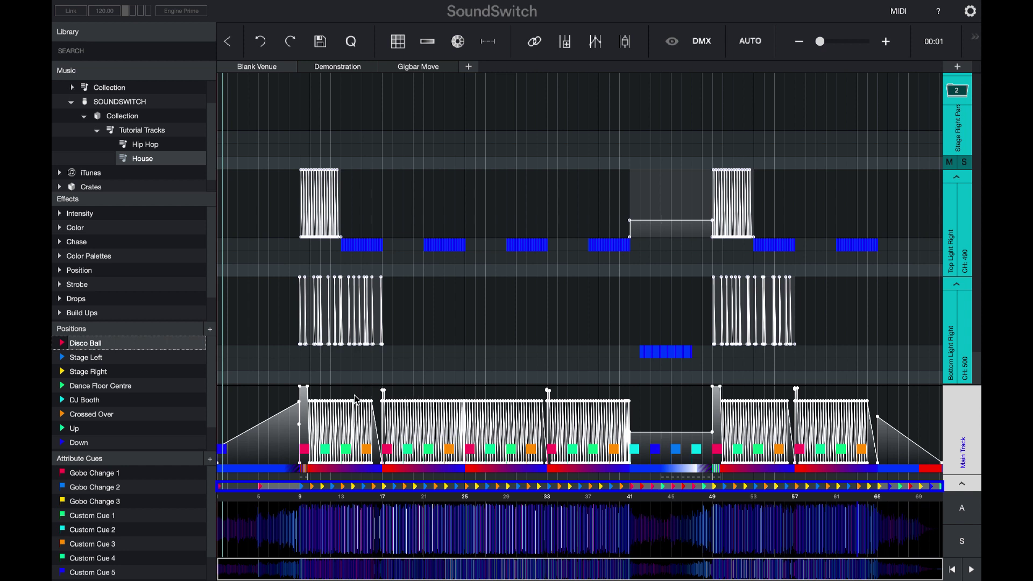
Open Gobo Change 1 and set both GigBar Move movers' gobo to 176.
left_click(152, 475)
double_click(151, 476)
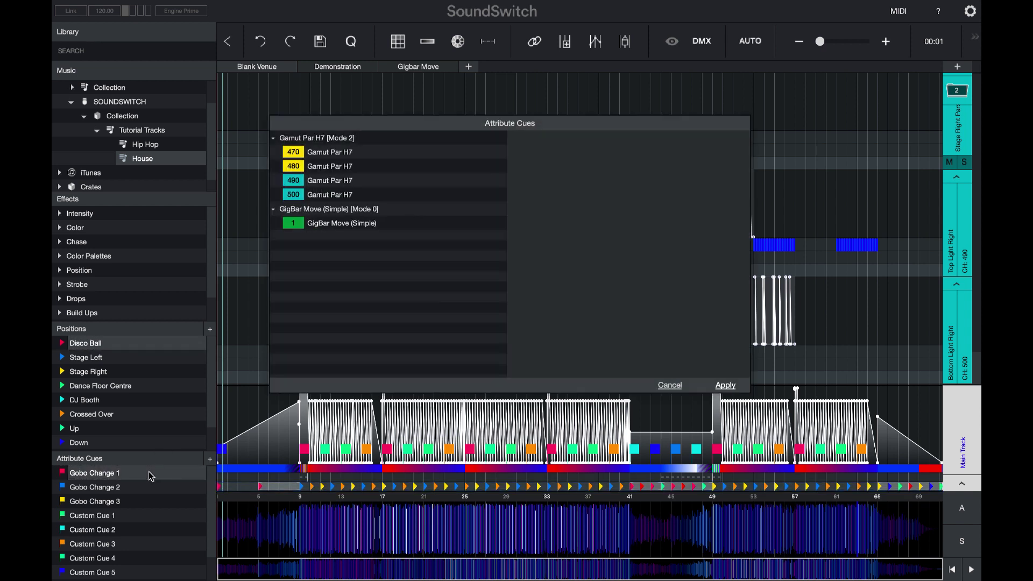
left_click(350, 213)
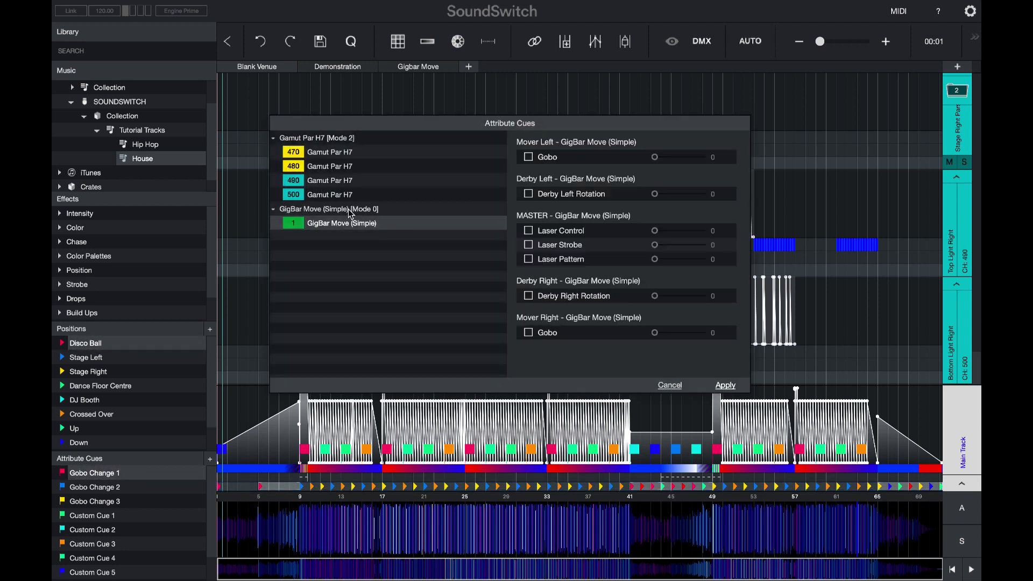
left_click(529, 156)
left_click(529, 333)
left_click_drag(655, 332, 688, 333)
left_click_drag(655, 157, 683, 157)
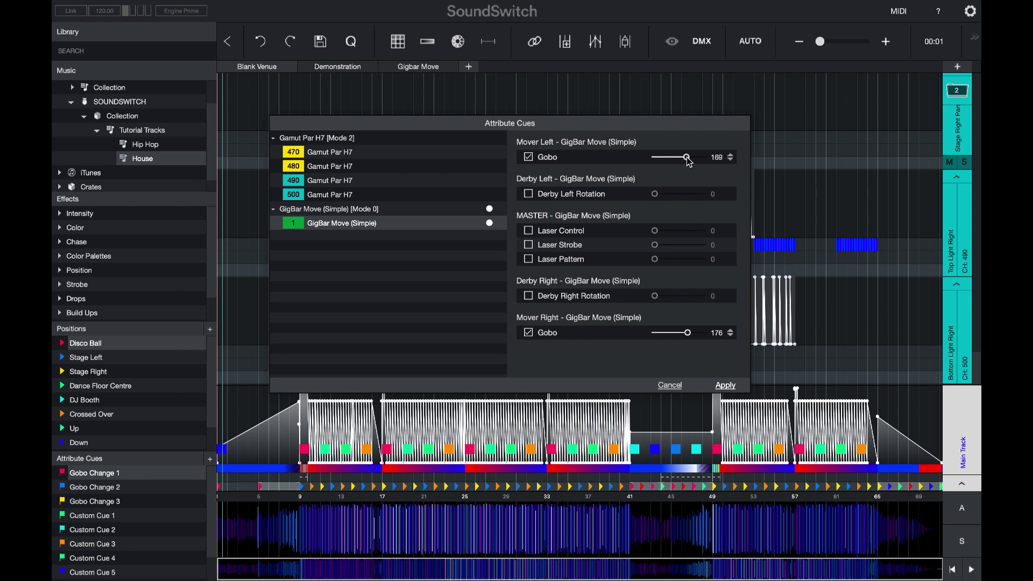
Enable Derby Left and Right rotation at 186 and 183, and apply the cue.
left_click(528, 194)
left_click(528, 296)
left_click_drag(669, 297, 680, 296)
left_click_drag(677, 198, 689, 195)
left_click_drag(680, 297, 692, 300)
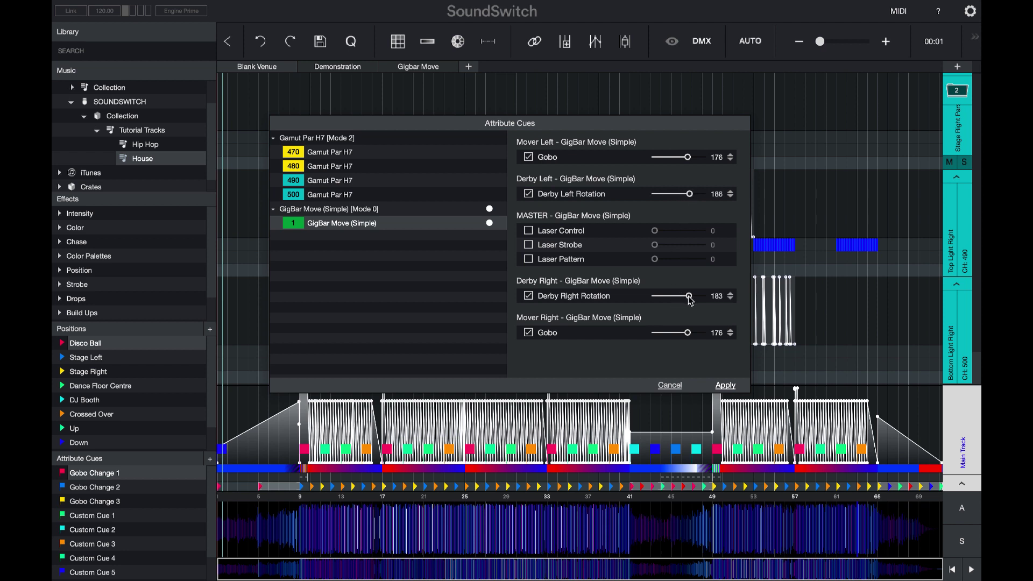
left_click(725, 386)
Bring up the options menu for Custom Cue 1.
scroll(143, 524, "down", 2)
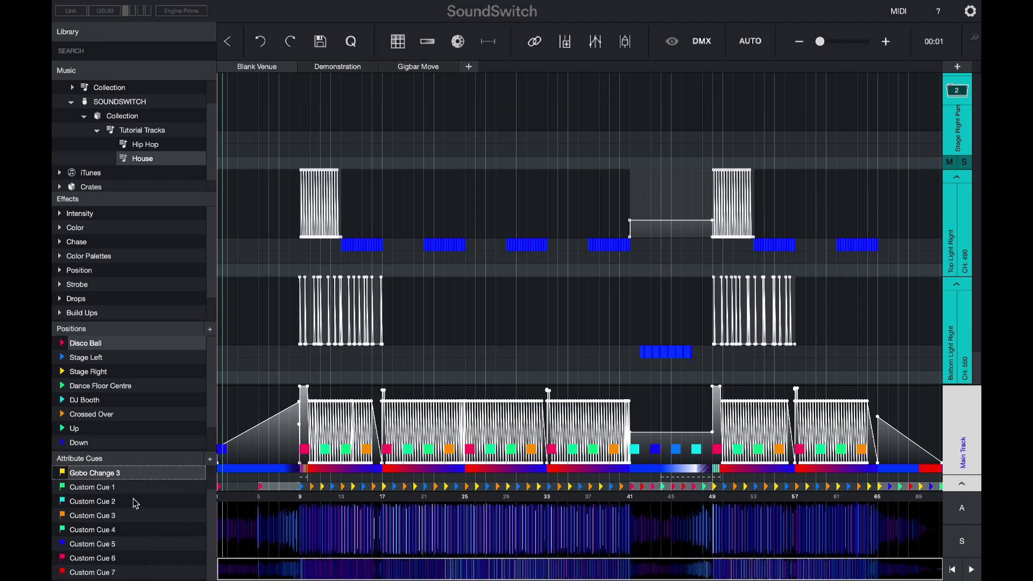
left_click(108, 491)
right_click(106, 490)
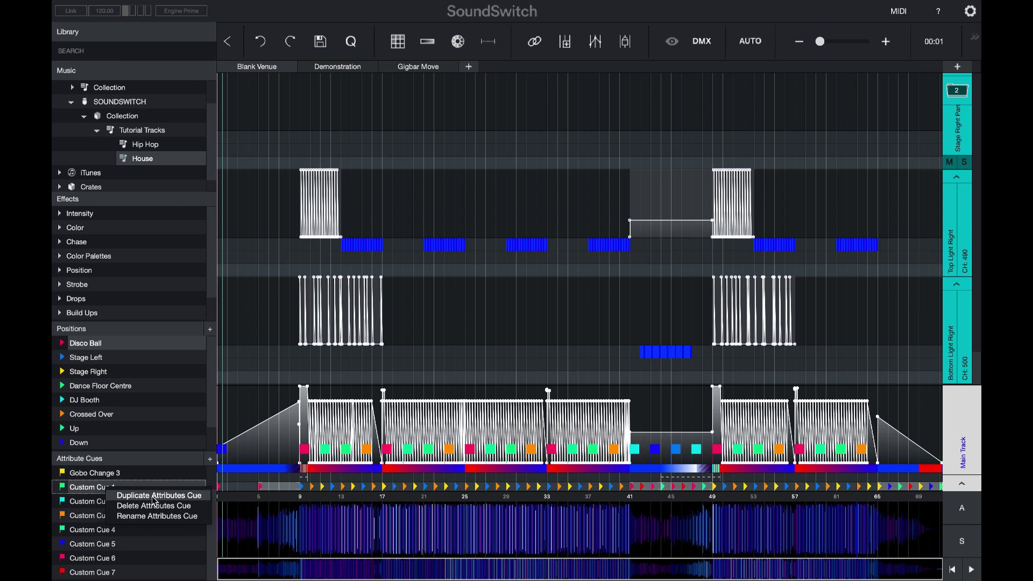
Dismiss the Custom Cue 1 options menu without changing anything.
left_click(86, 493)
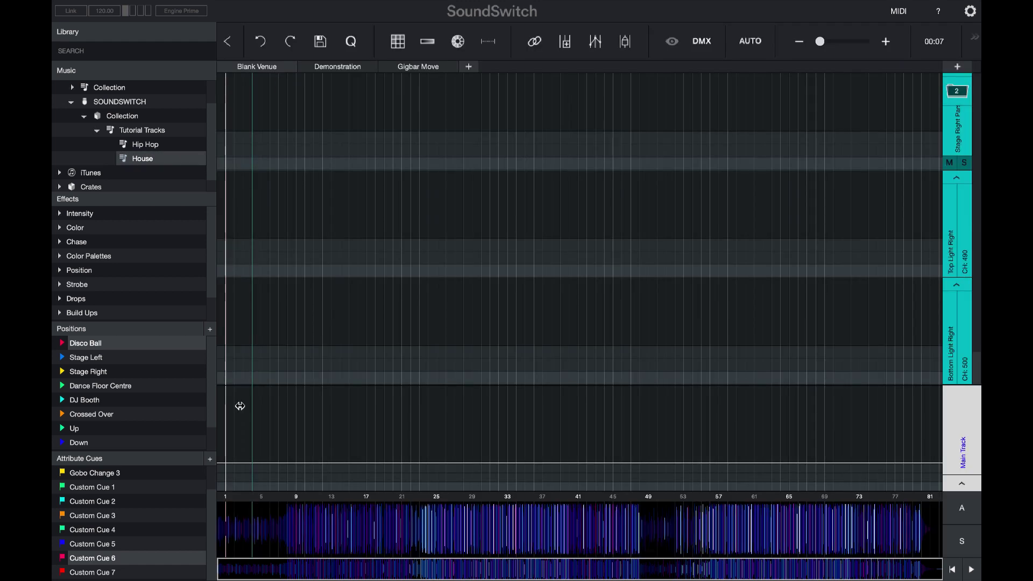
Zoom into Running Astray's waveform, move the view to bars 50–60, then zoom back out.
scroll(239, 534, "up", 5)
scroll(240, 534, "up", 3)
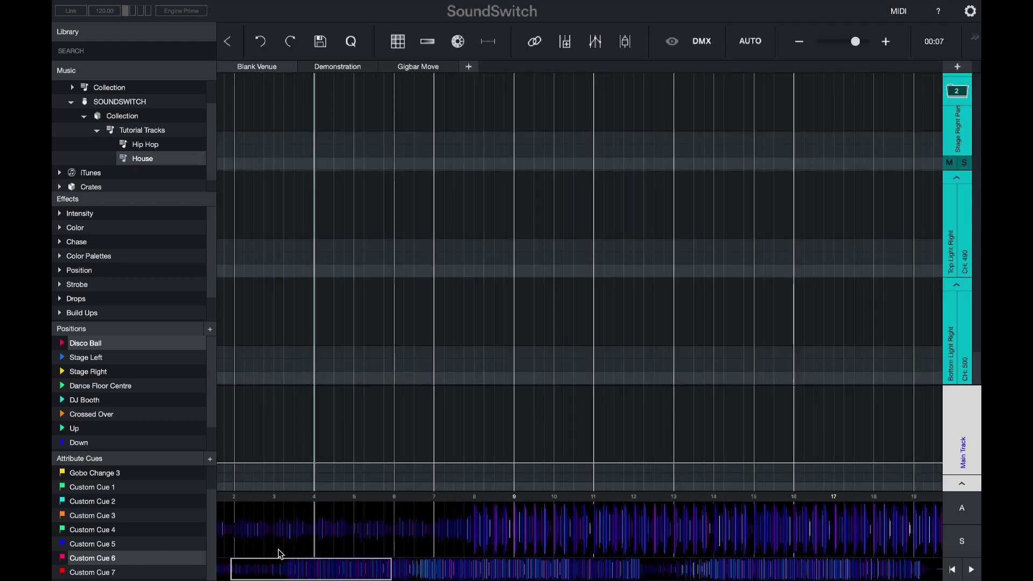
scroll(421, 532, "up", 2)
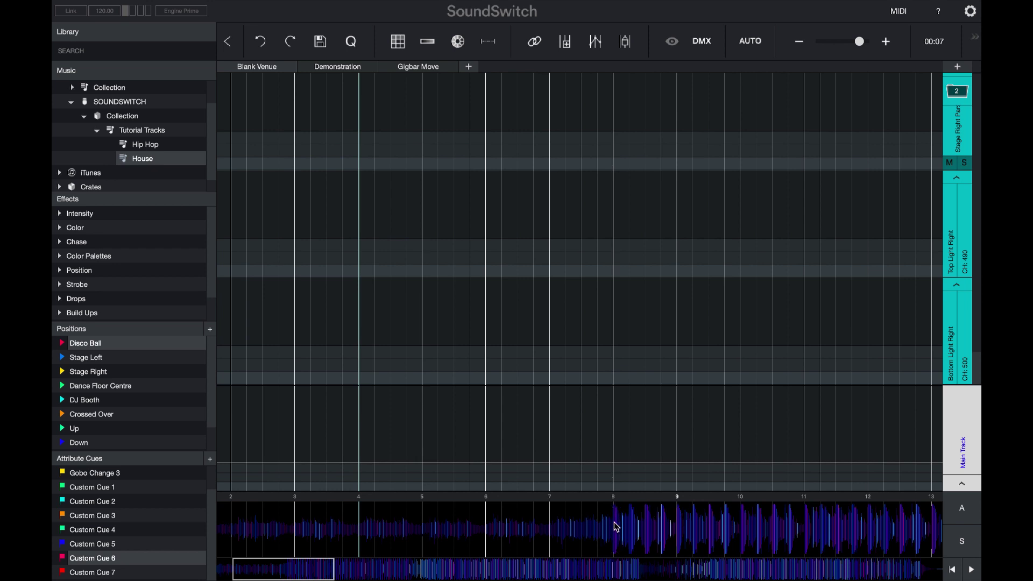
scroll(634, 372, "left", 5)
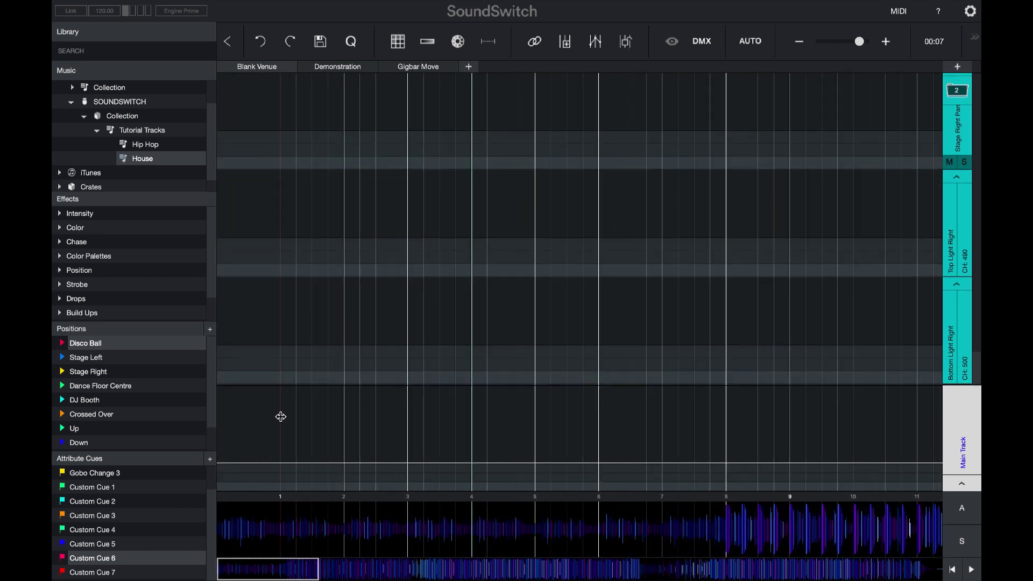
left_click_drag(279, 418, 217, 418)
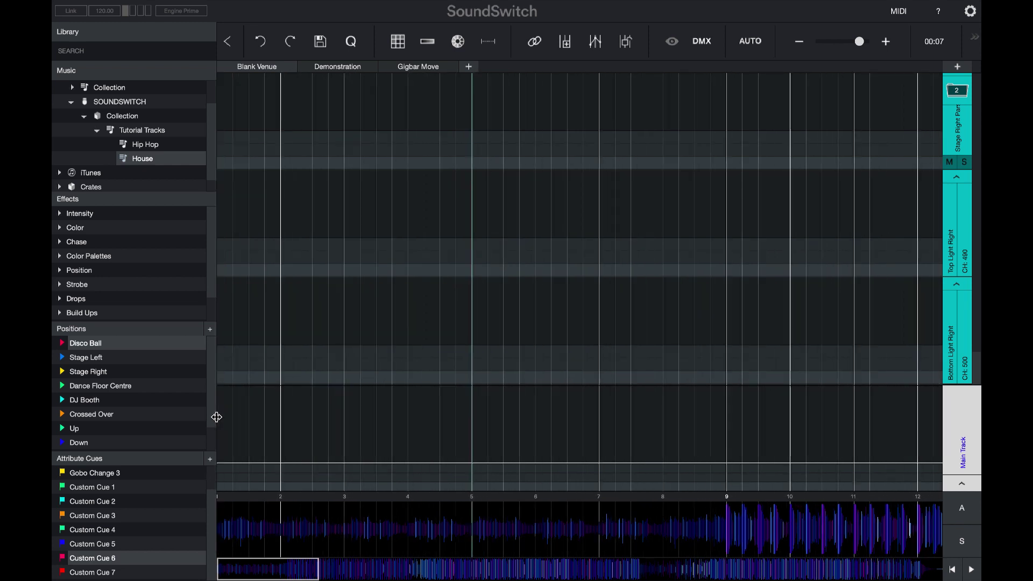
left_click(636, 572)
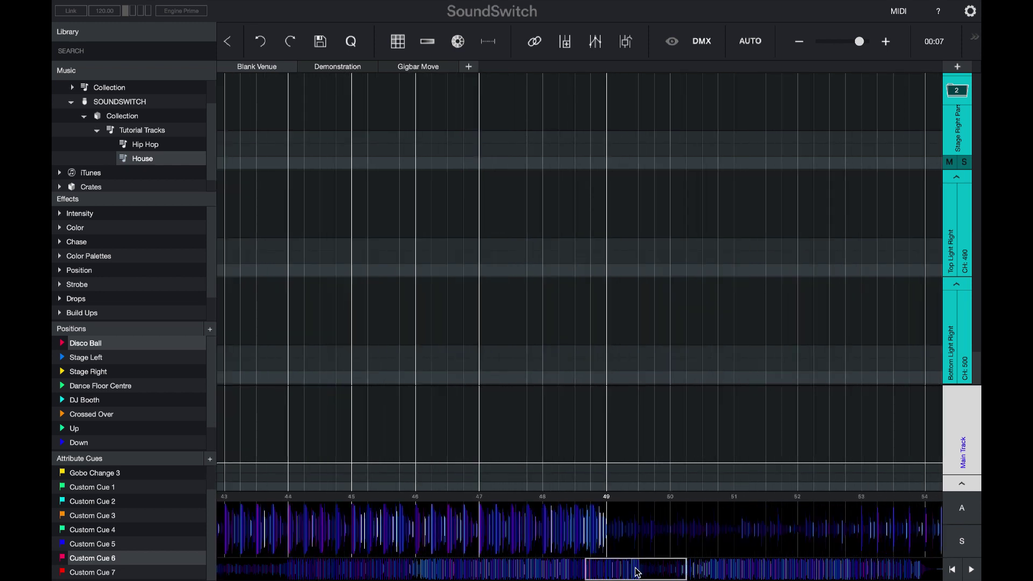
left_click_drag(636, 571, 234, 578)
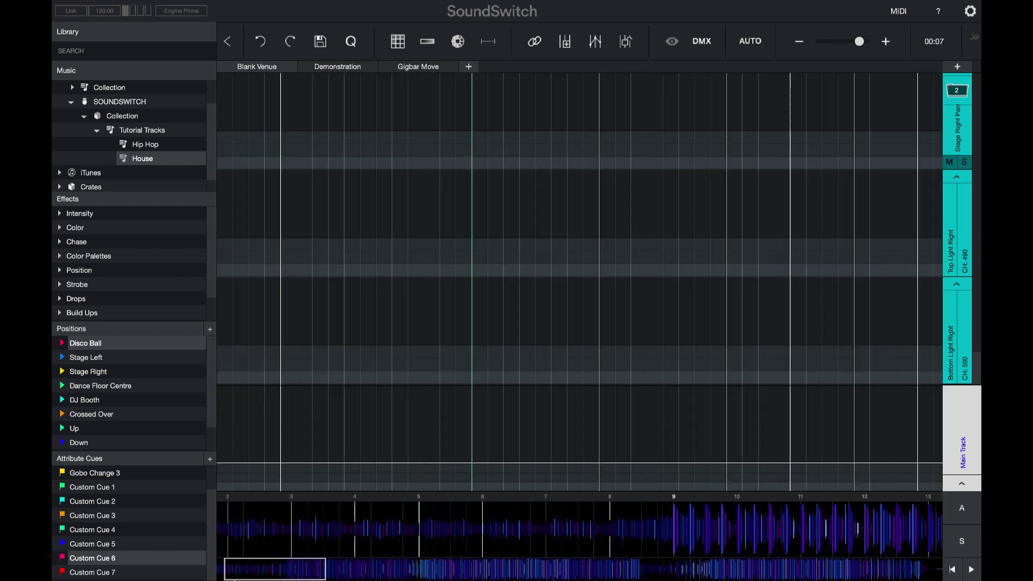
scroll(528, 256, "down", 1)
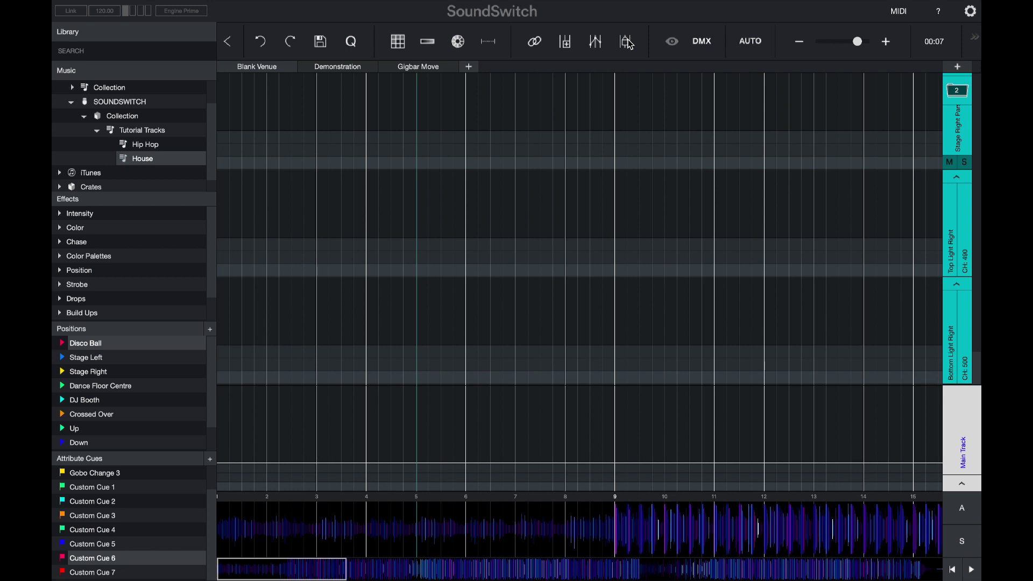
scroll(625, 112, "down", 5)
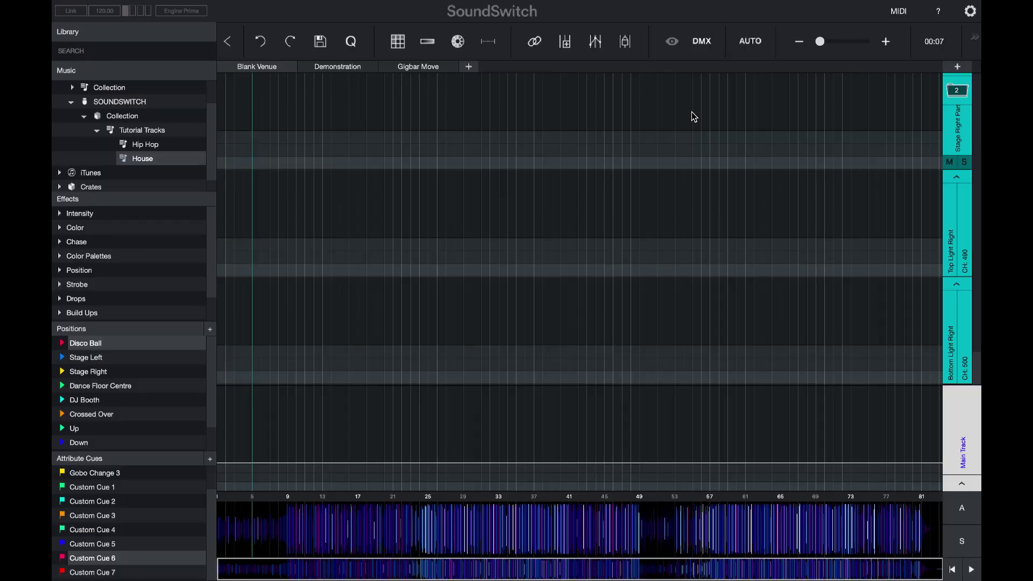
In the track's advanced automation settings, choose the House & Techno Preset.
left_click(758, 42)
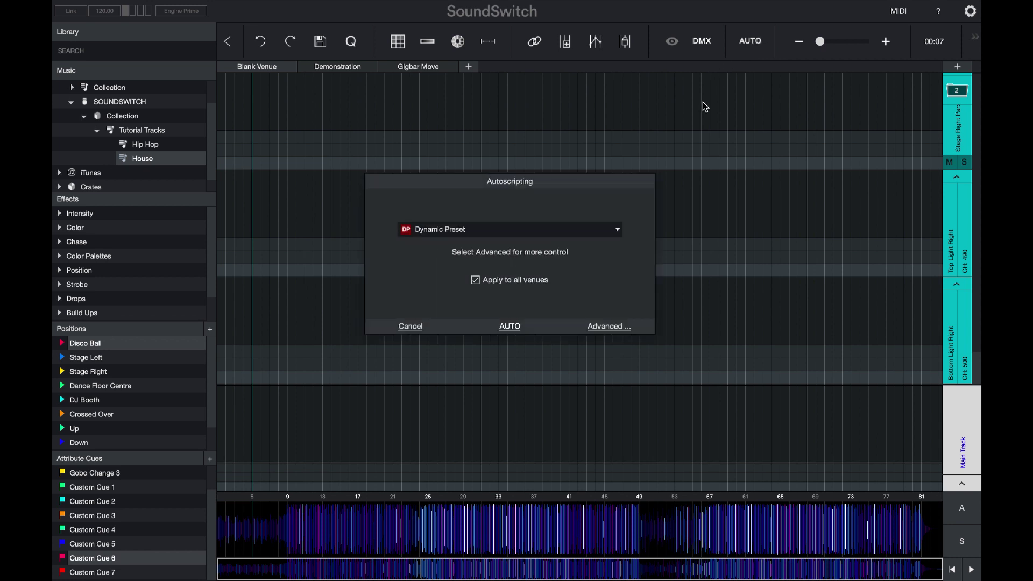
left_click(610, 327)
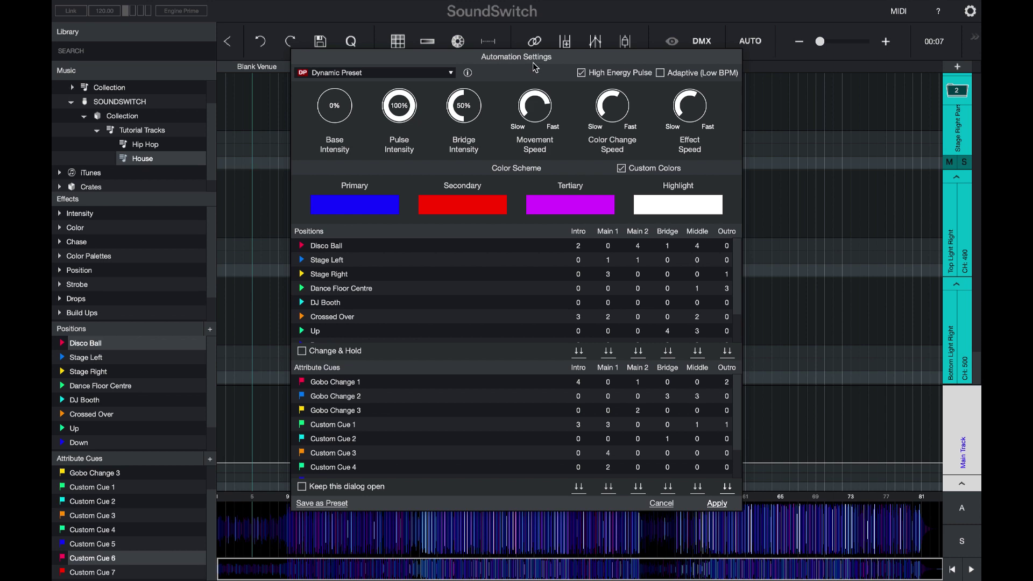
left_click_drag(533, 63, 544, 33)
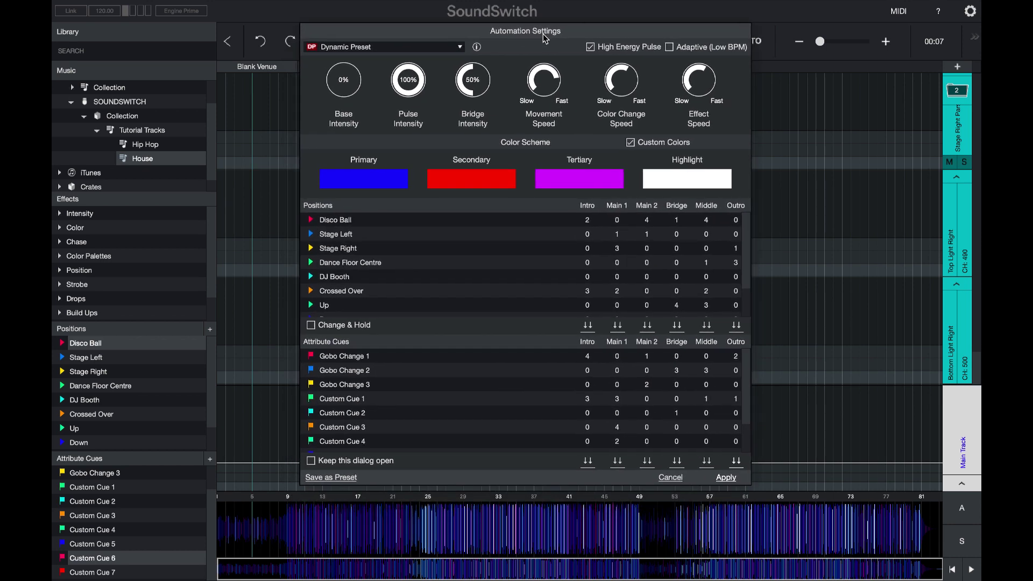
left_click(463, 46)
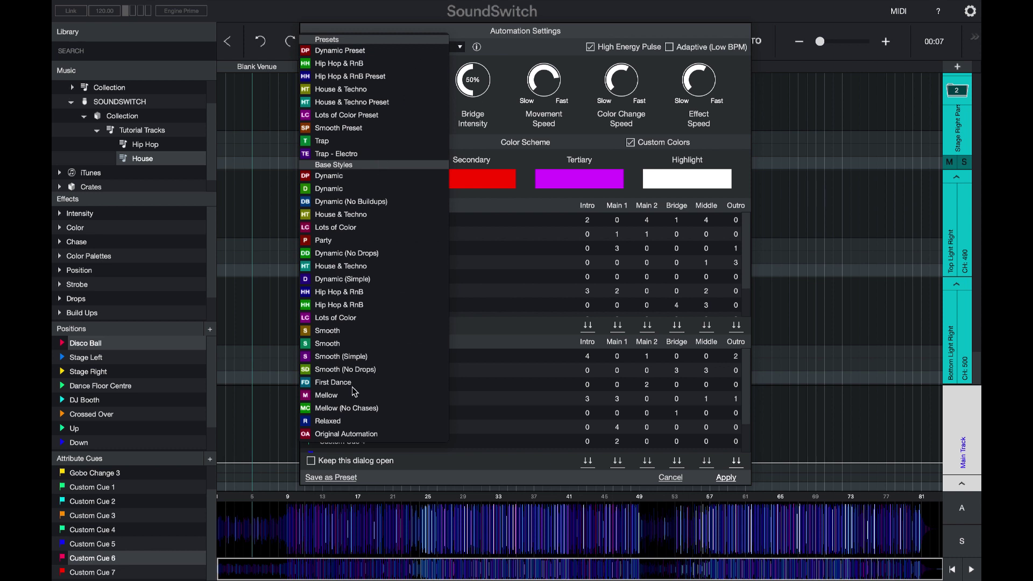
left_click(364, 103)
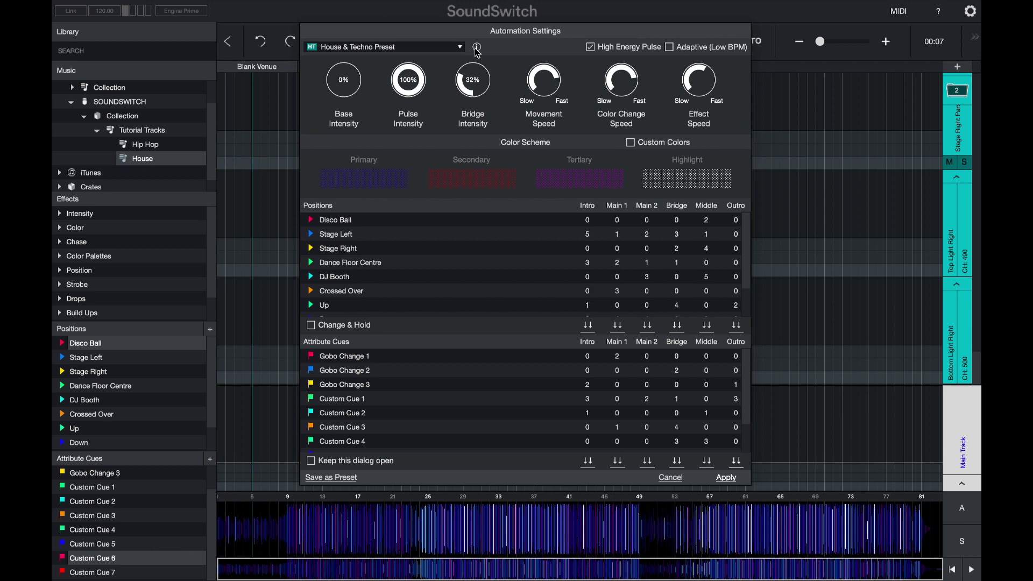
left_click(476, 48)
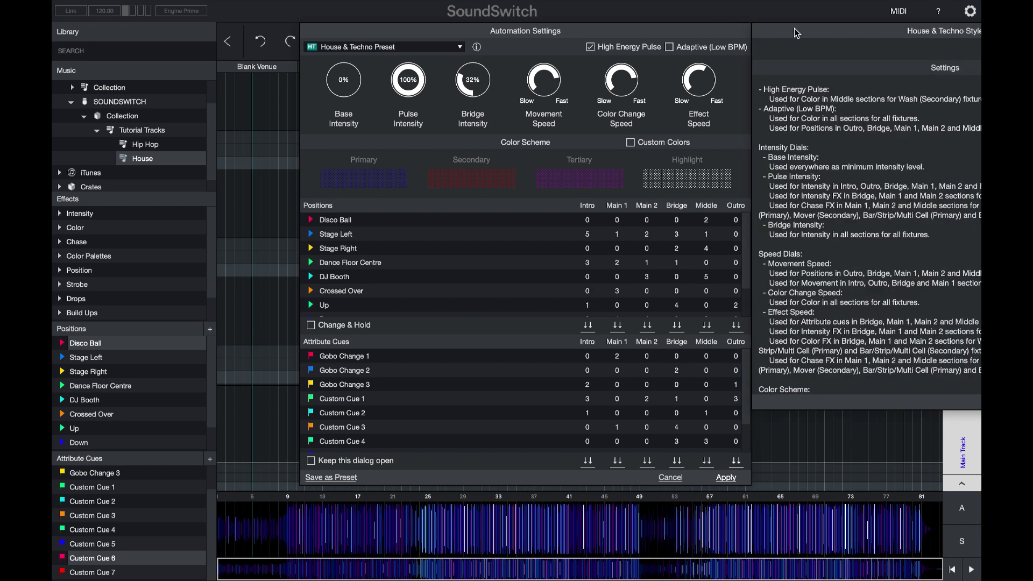
left_click_drag(795, 29, 593, 50)
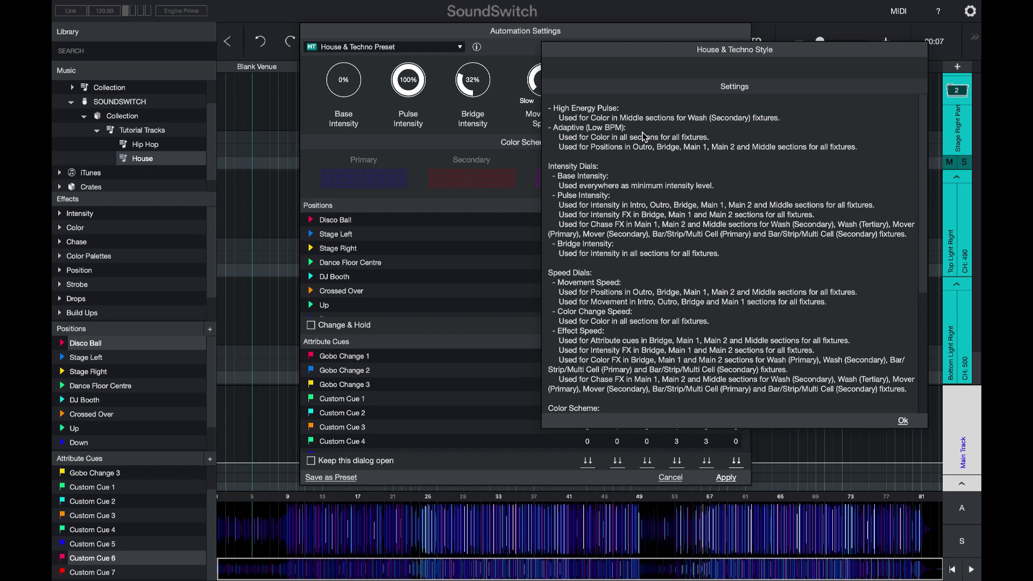
scroll(644, 137, "down", 7)
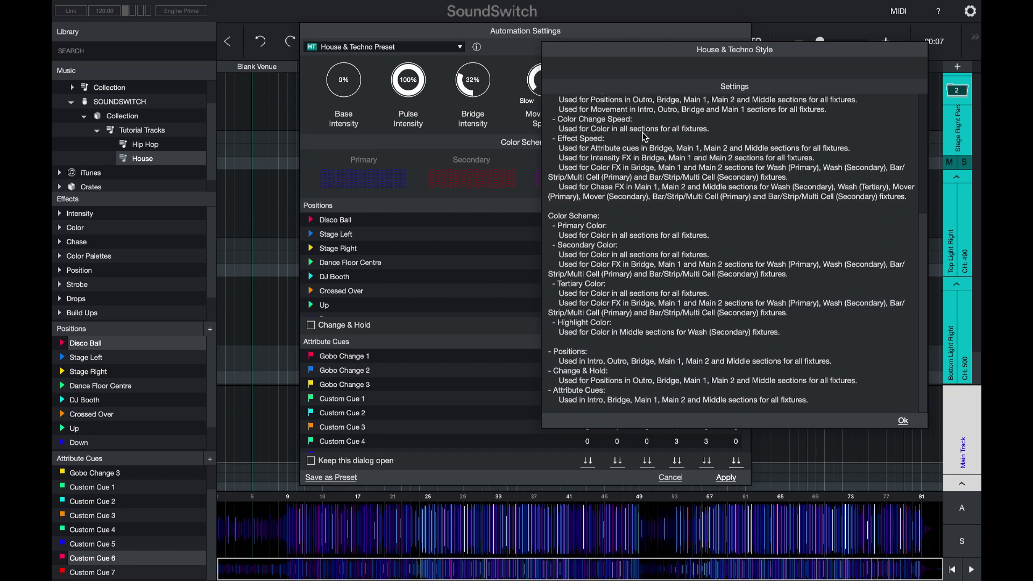
scroll(644, 137, "up", 3)
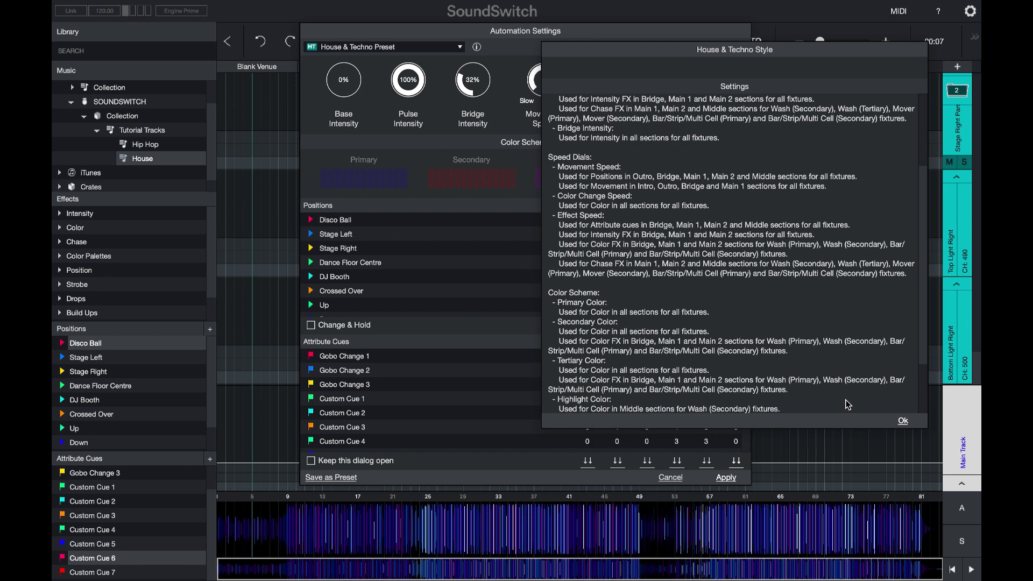
left_click(903, 422)
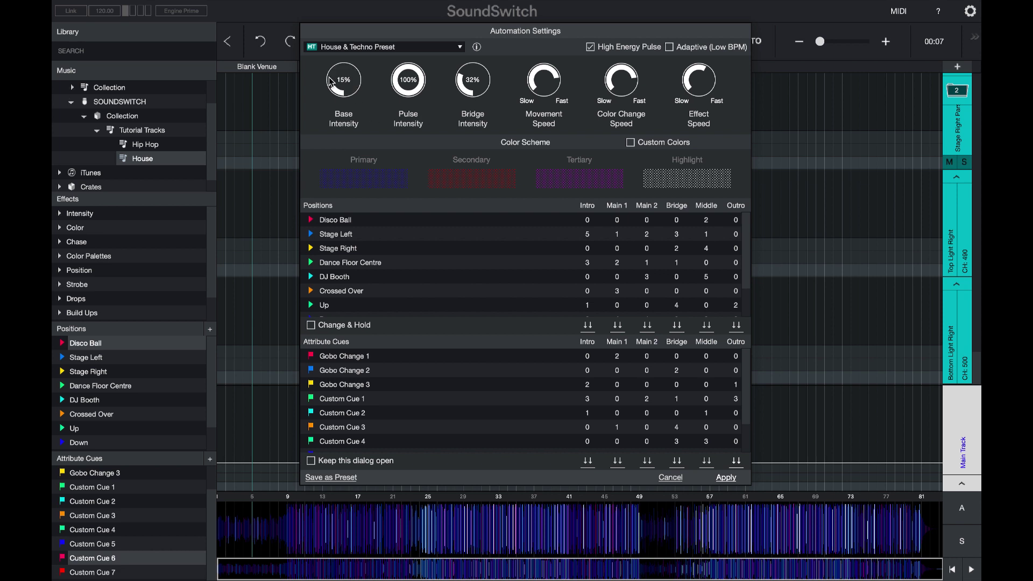
Nudge the Base Intensity knob from 0% up to 1%.
left_click_drag(353, 96, 332, 105)
Keep the dialog open and re-script at several Base Intensity values, ending at minimum.
left_click(311, 461)
left_click_drag(528, 32, 715, 22)
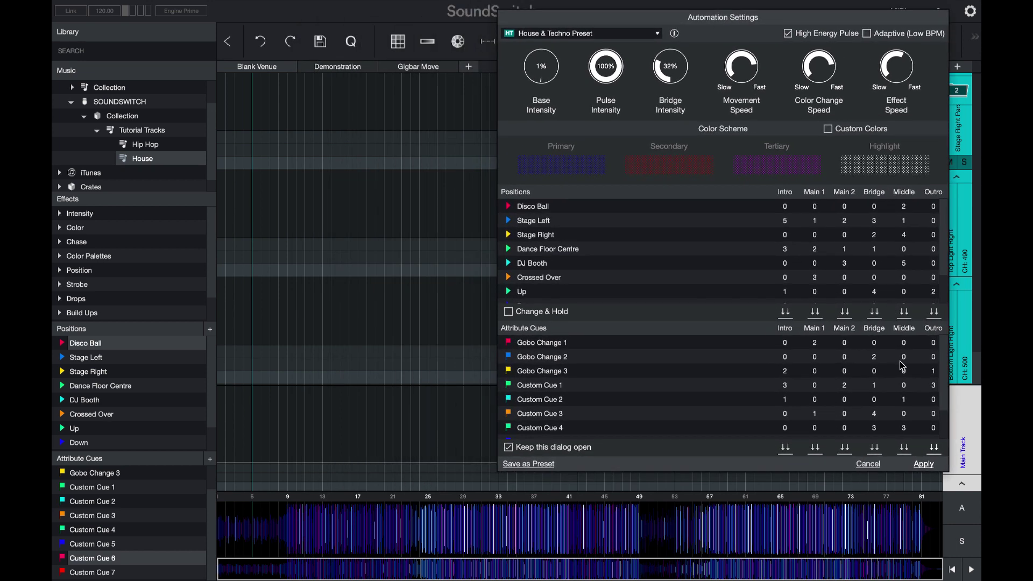
left_click(929, 468)
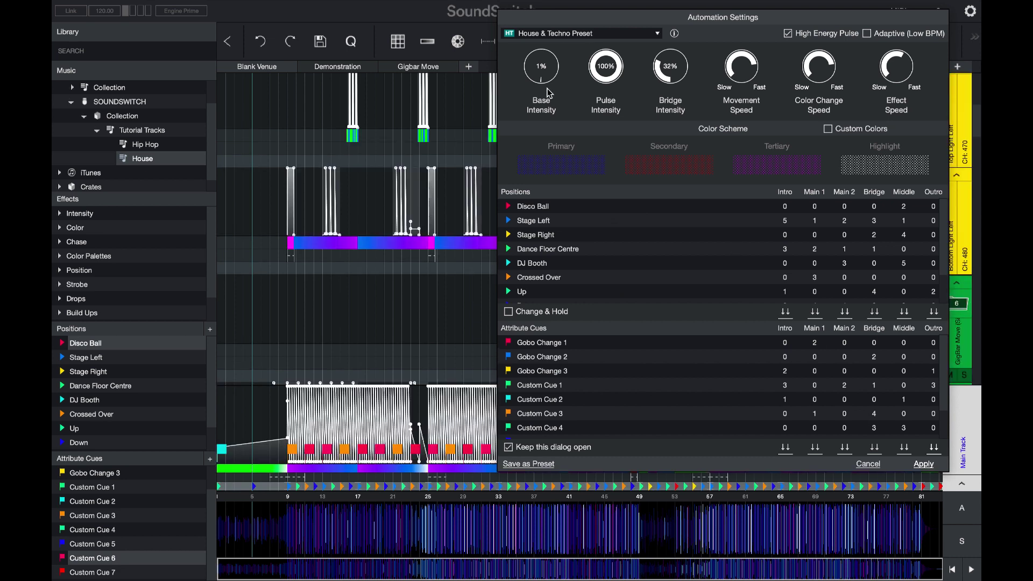
left_click_drag(547, 90, 541, 53)
left_click(933, 470)
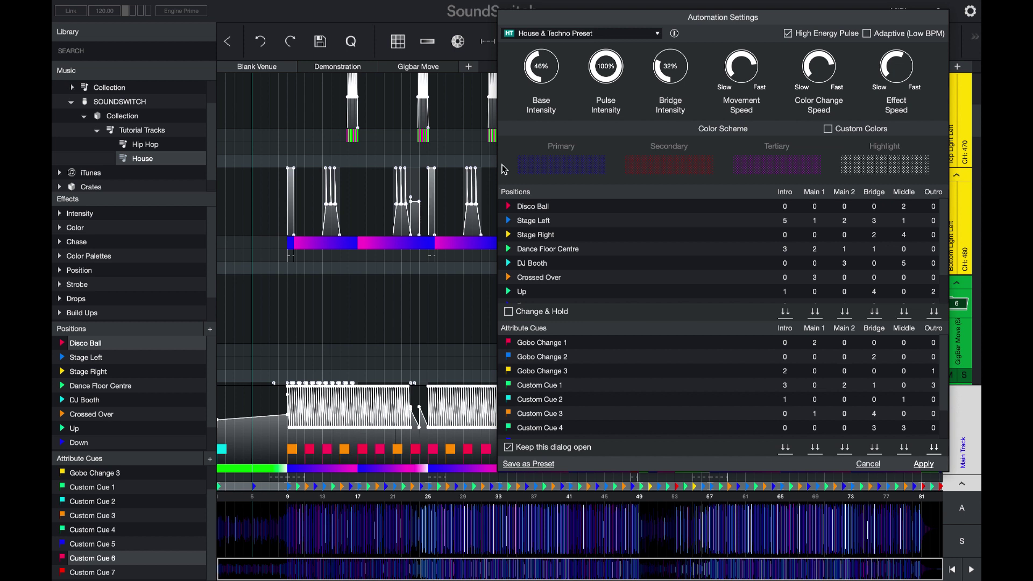
left_click_drag(542, 56, 535, 85)
left_click(923, 465)
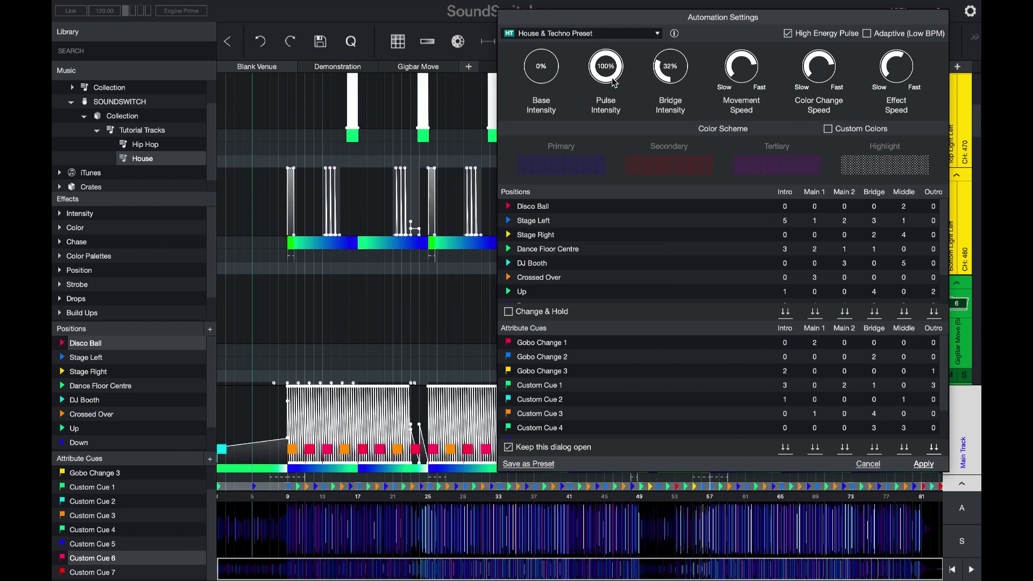
Try Pulse Intensity 47%, restore 100%, and re-script with near-fast movement and colour speeds.
left_click_drag(613, 82, 613, 105)
left_click(927, 466)
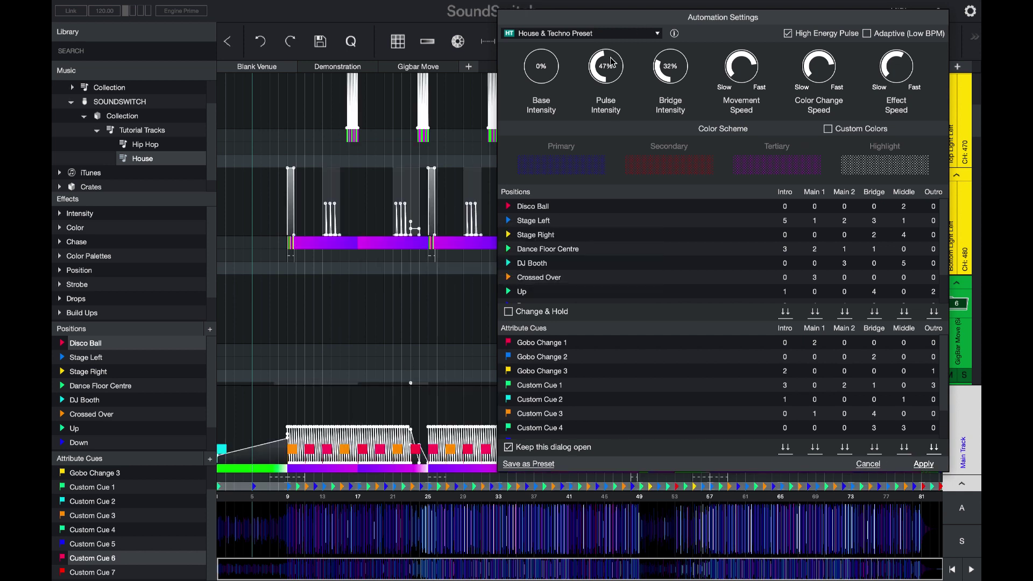
left_click_drag(608, 63, 613, 91)
left_click_drag(741, 68, 747, 80)
left_click_drag(821, 69, 835, 85)
left_click(926, 464)
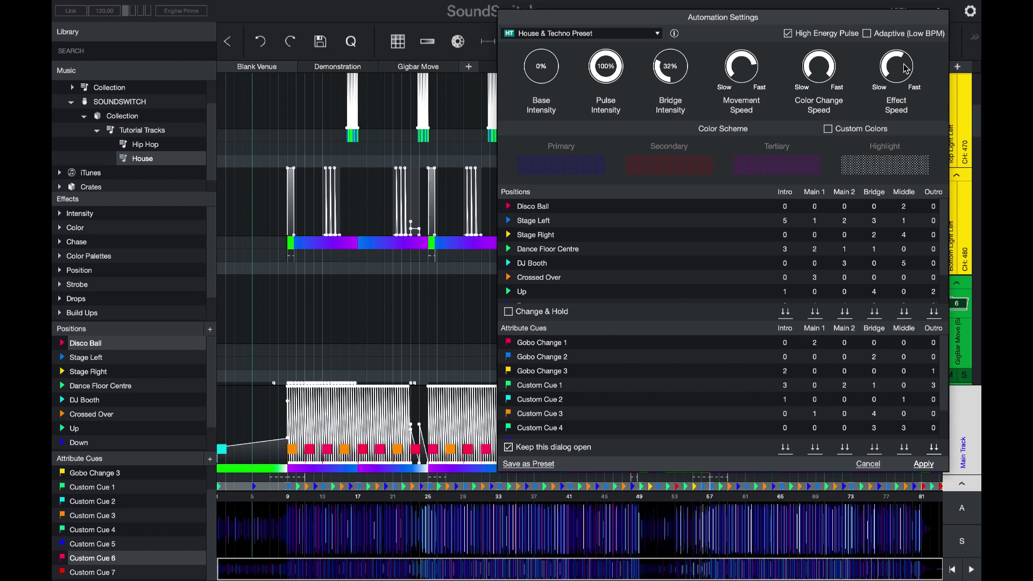
Set Effect Speed to its fastest and re-script the track.
scroll(469, 177, "up", 5)
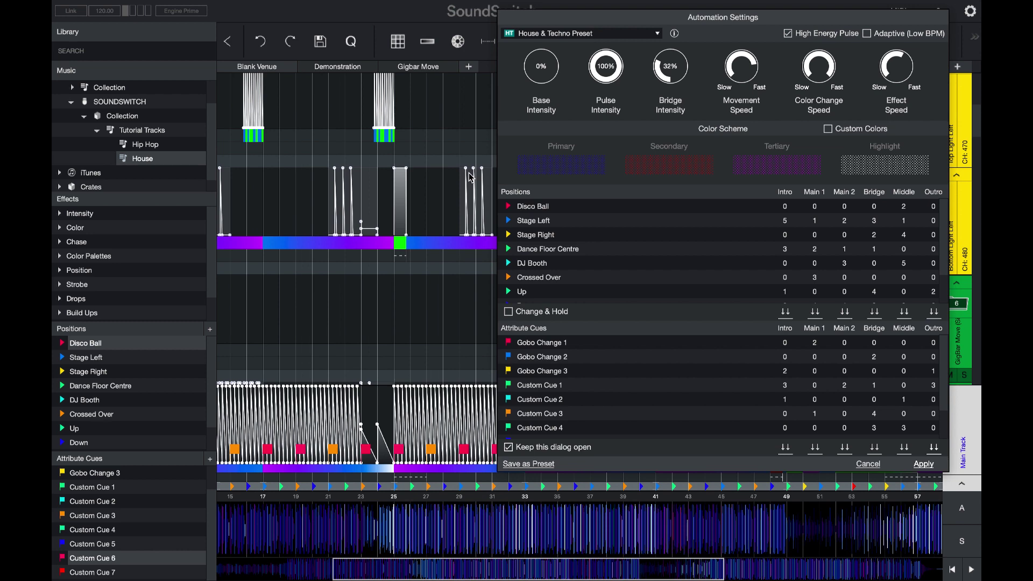
scroll(469, 178, "up", 3)
scroll(469, 176, "up", 3)
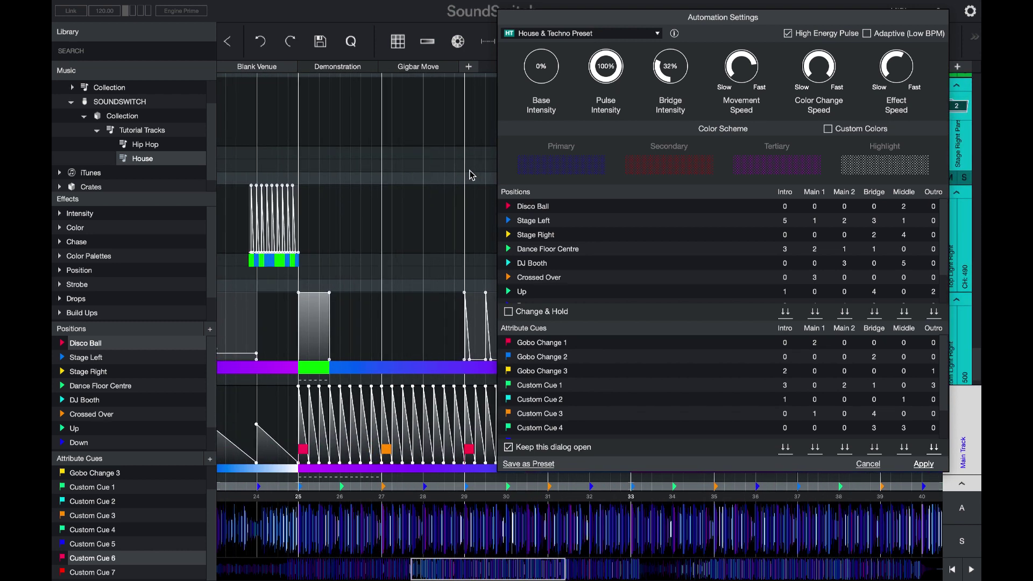
scroll(470, 175, "left", 5)
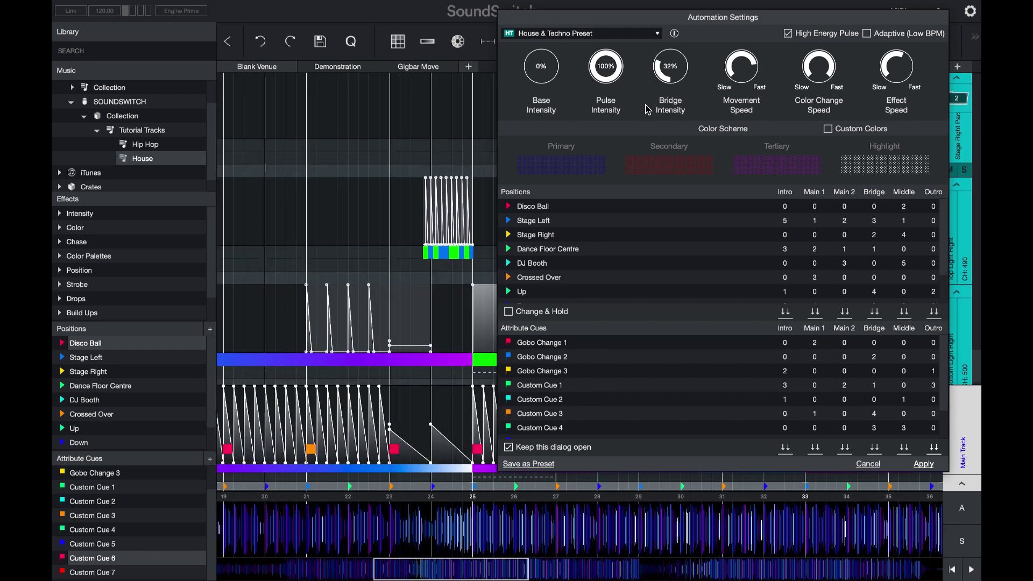
left_click_drag(904, 79, 913, 111)
left_click(924, 464)
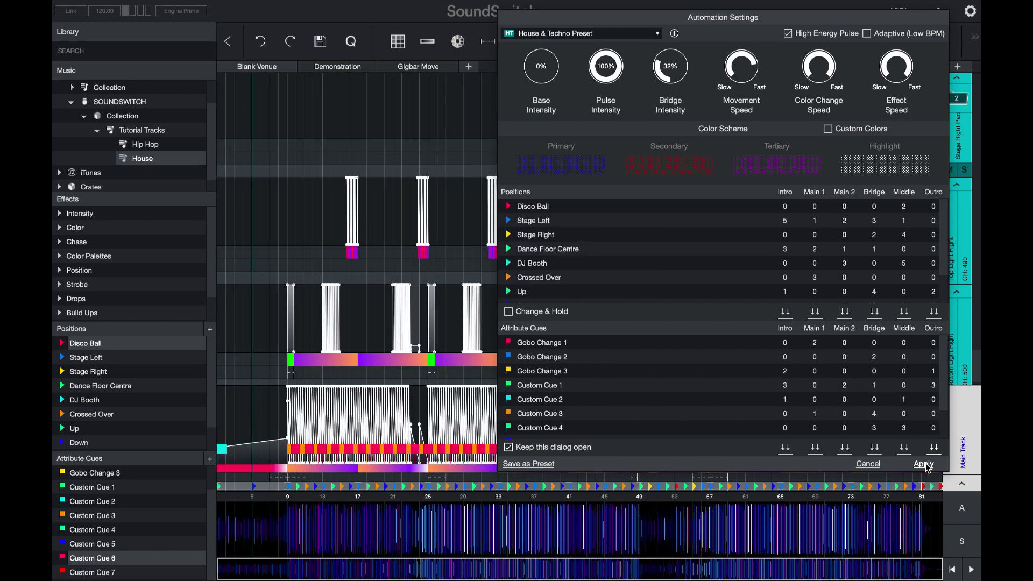
scroll(379, 333, "up", 5)
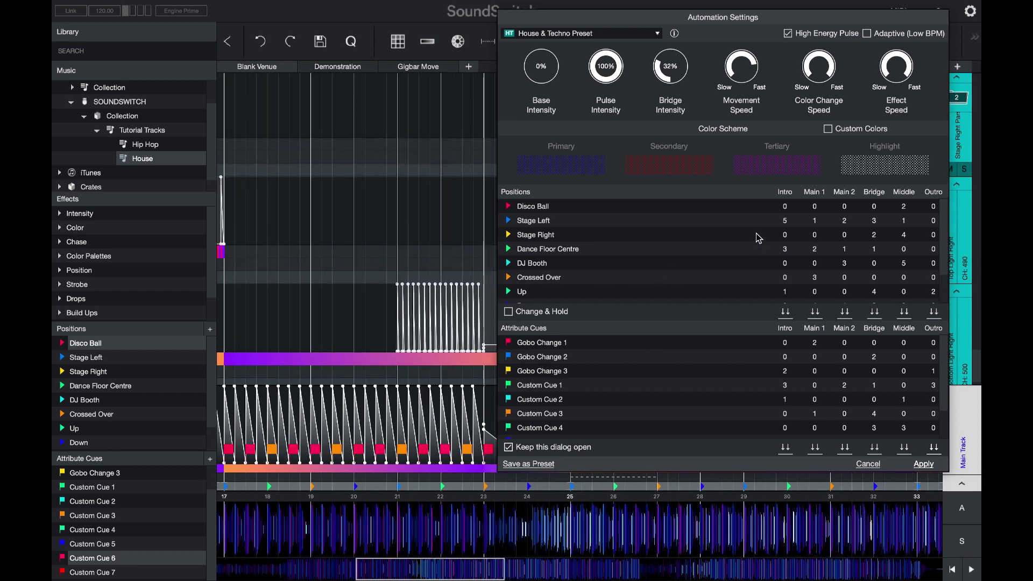
Turn on custom colours and randomize all position weights.
left_click(829, 130)
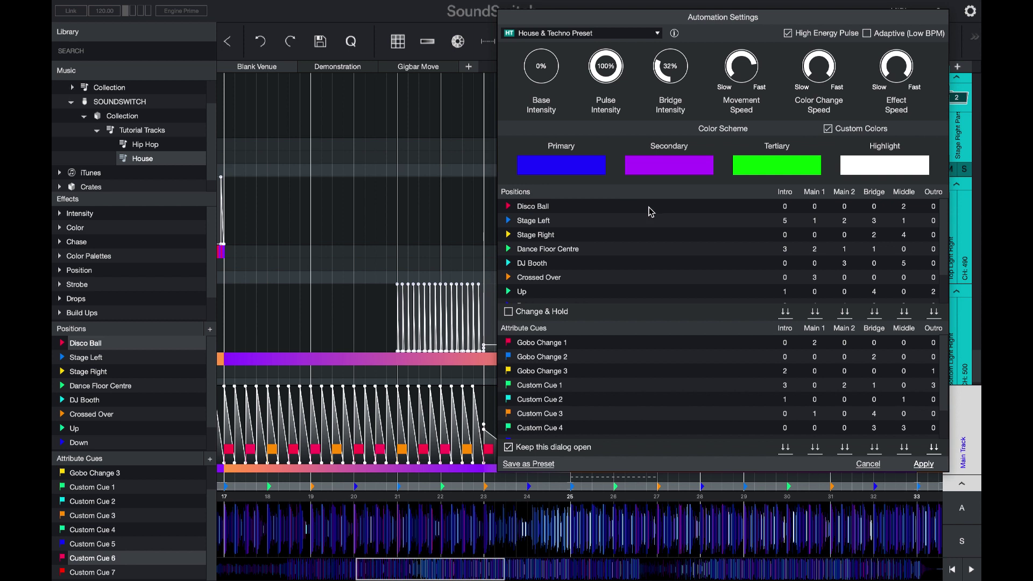
right_click(711, 256)
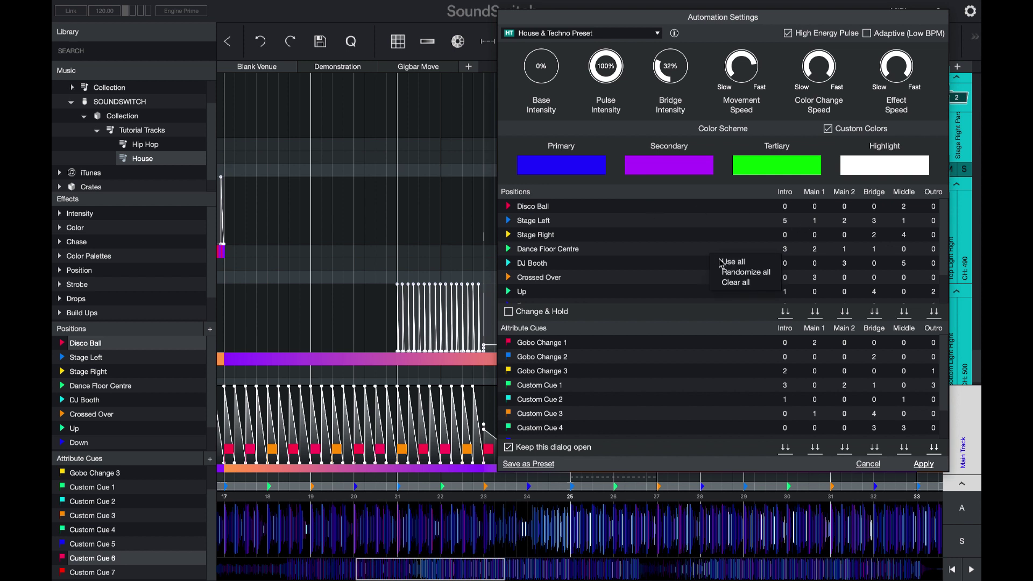
left_click(727, 272)
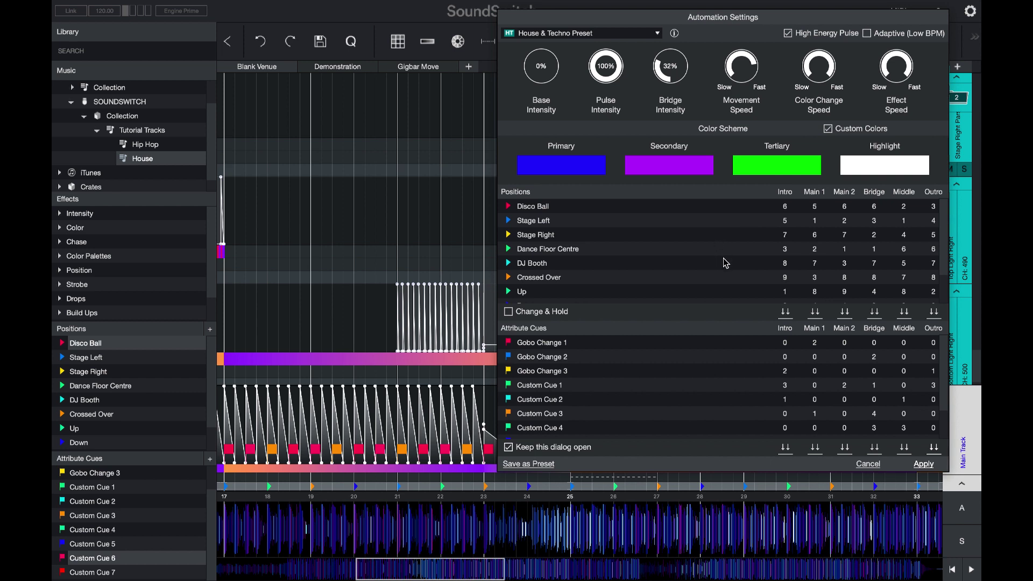
Set the Intro weight to 0 for all eight positions, from Disco Ball to Cake.
left_click(786, 206)
left_click(787, 221)
left_click(786, 251)
left_click(787, 263)
left_click(787, 292)
scroll(786, 265, "down", 2)
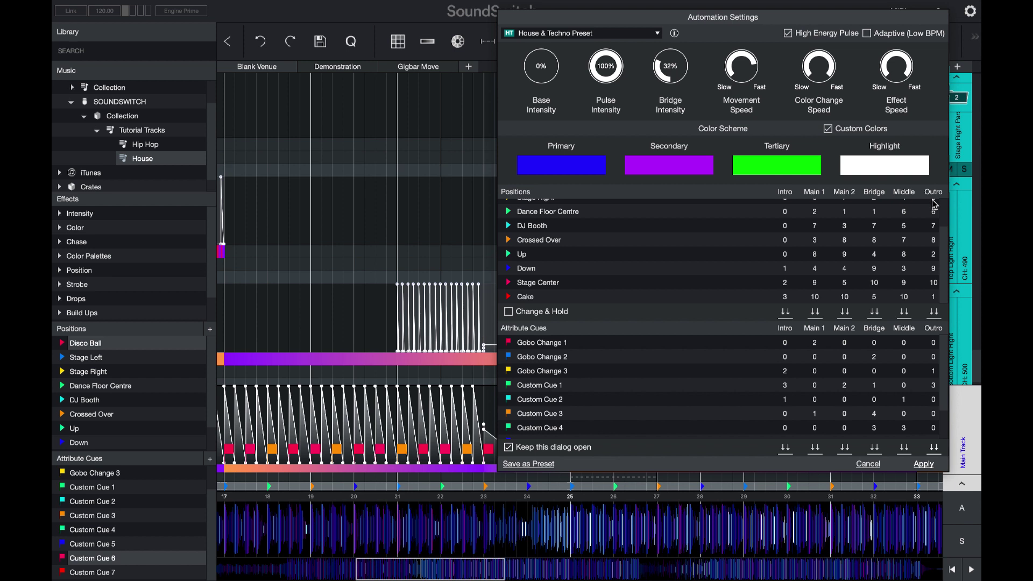
left_click(787, 268)
left_click(787, 283)
left_click(786, 297)
scroll(765, 286, "up", 2)
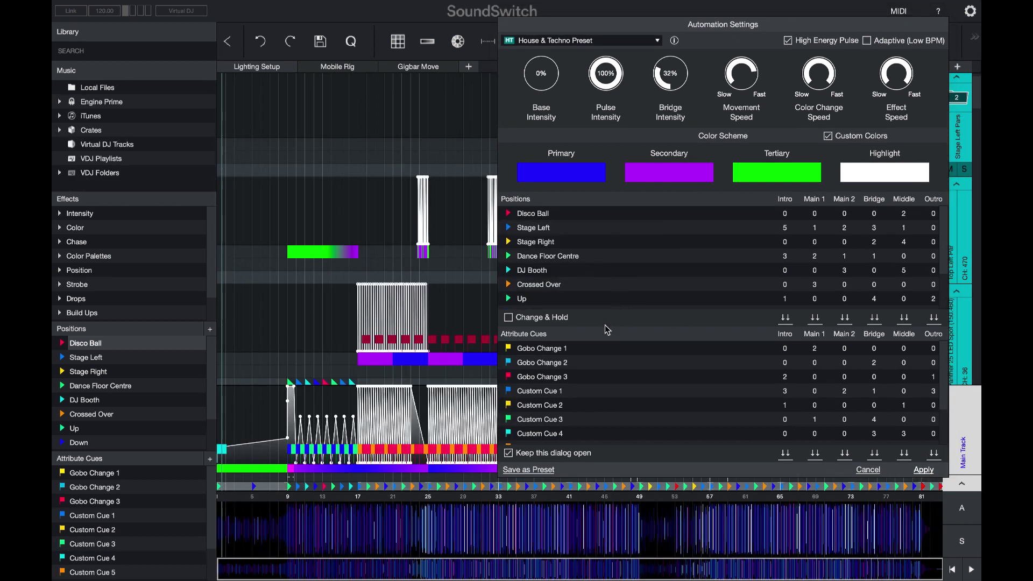
Cancel out of the Automation Settings dialog.
left_click(871, 471)
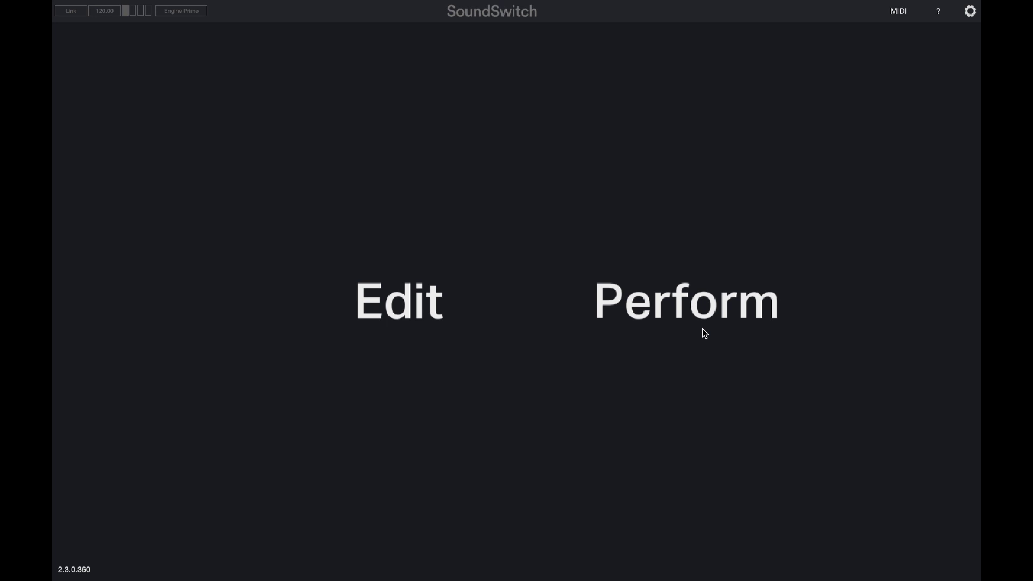
Leave the editor and start performing with the Blank Venue.
left_click(703, 325)
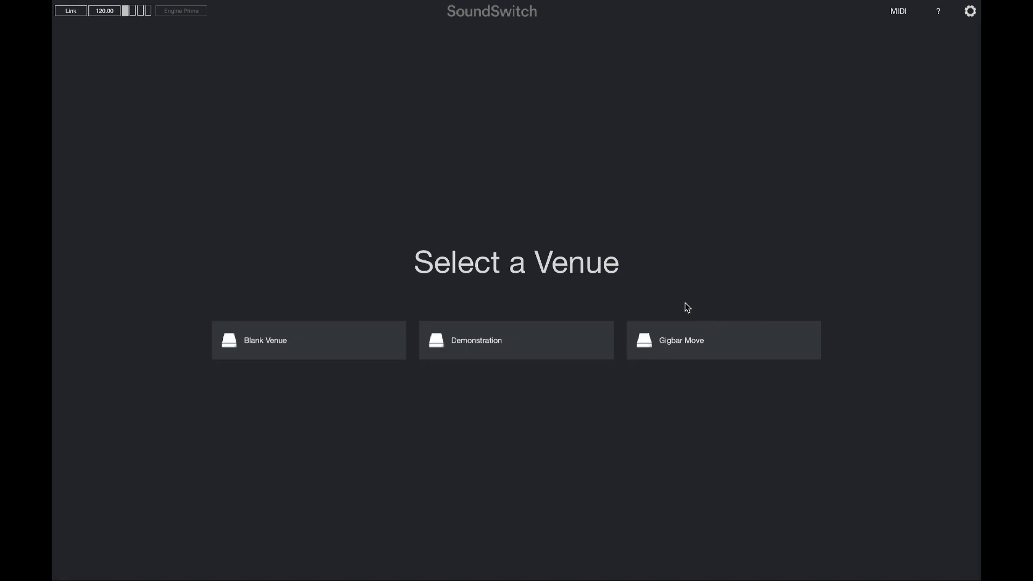
left_click(302, 345)
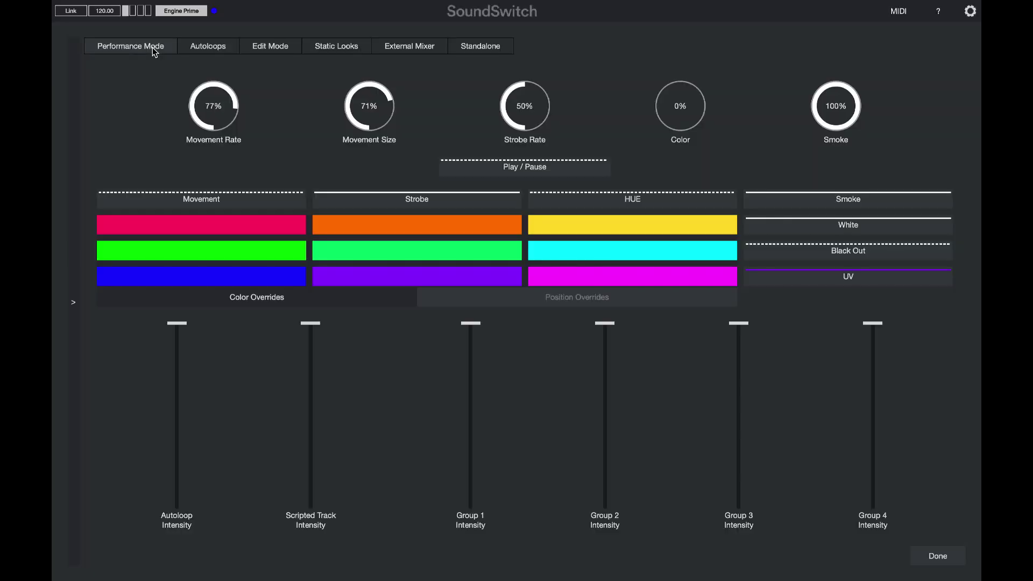
Switch to the Autoloops page to view its colour loop banks.
left_click(214, 53)
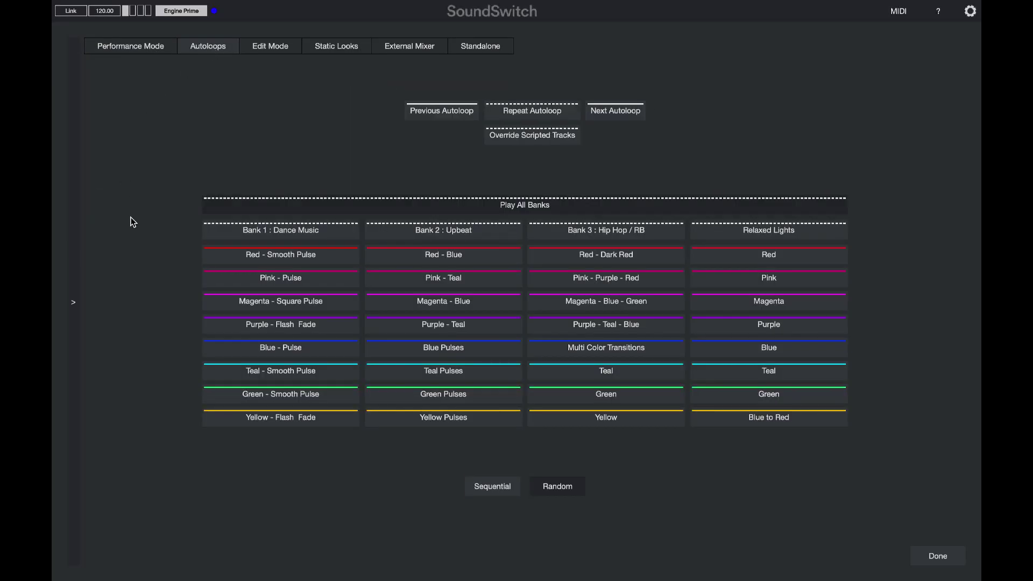